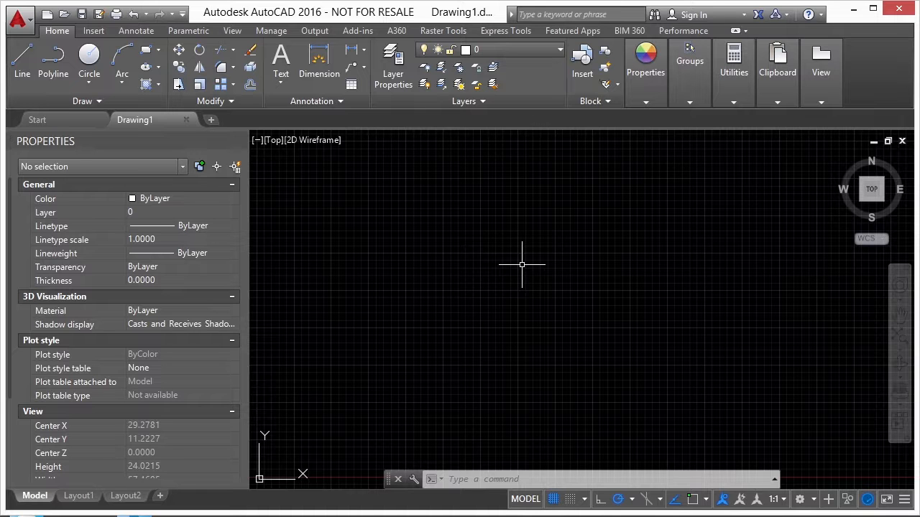
# - Open the drawing Ice Rink Example.dwg and display its Layout1
pyautogui.write('open')
pyautogui.press('Return')
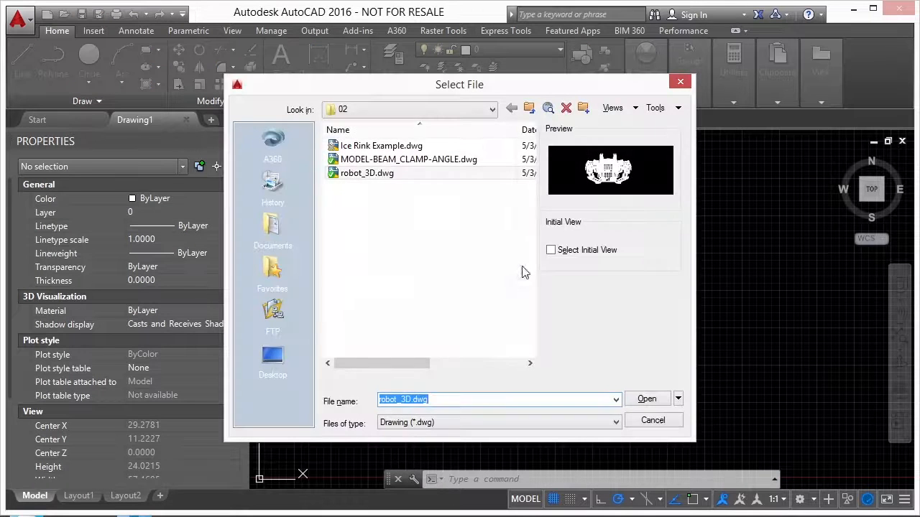
pyautogui.doubleClick(376, 145)
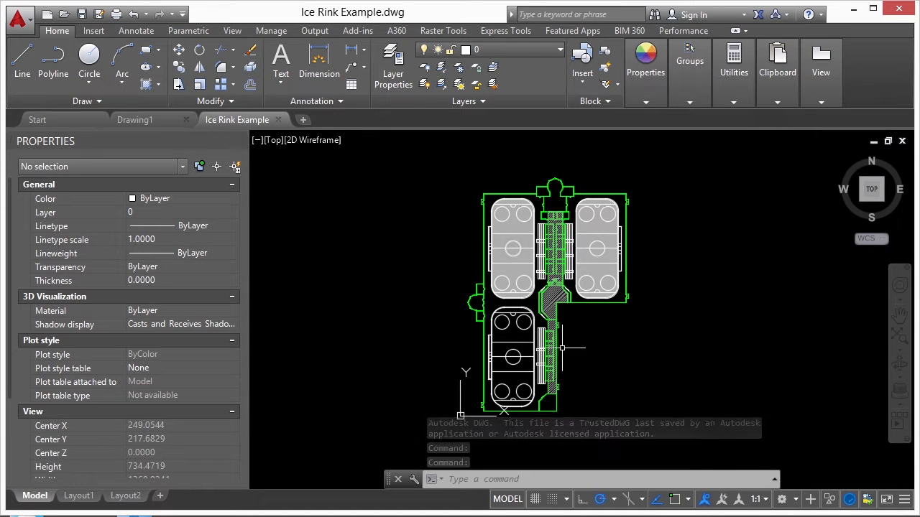
pyautogui.click(81, 496)
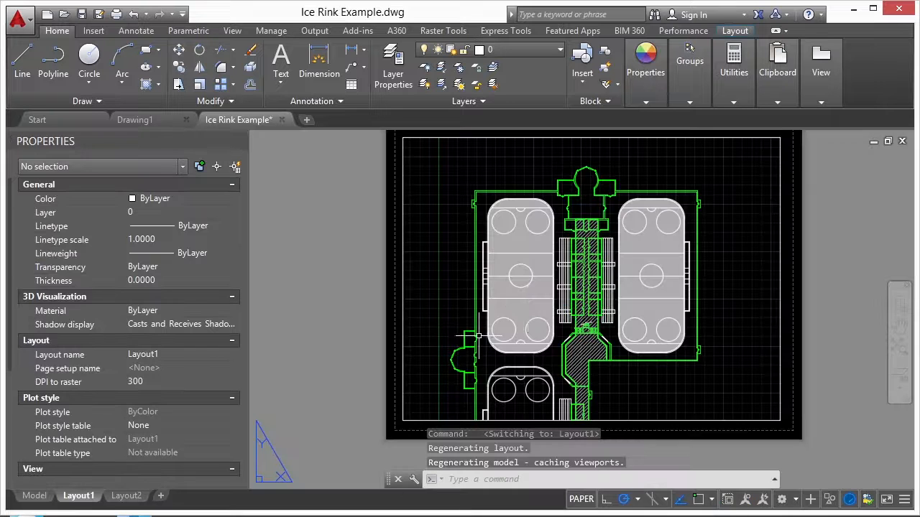
# - On Layout2, narrow the viewport from both sides so its frame fits more closely around the ice rink plan
pyautogui.click(130, 496)
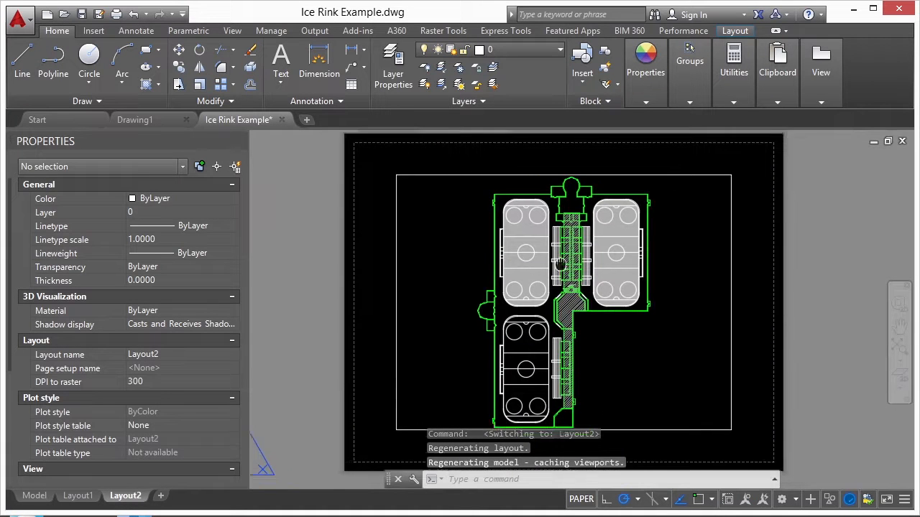
pyautogui.click(419, 163)
pyautogui.click(406, 173)
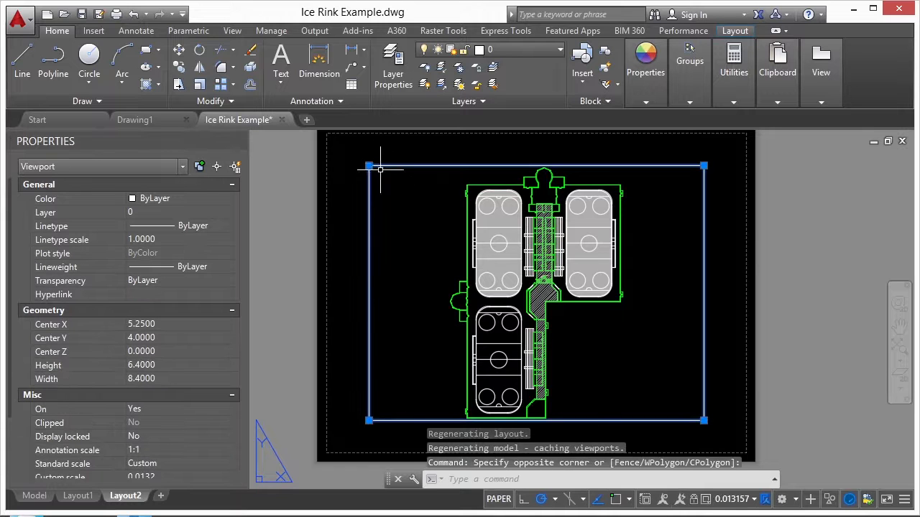
pyautogui.click(369, 166)
pyautogui.click(439, 166)
pyautogui.click(704, 165)
pyautogui.click(633, 166)
pyautogui.scroll(-2, 528, 227)
pyautogui.press('Escape')
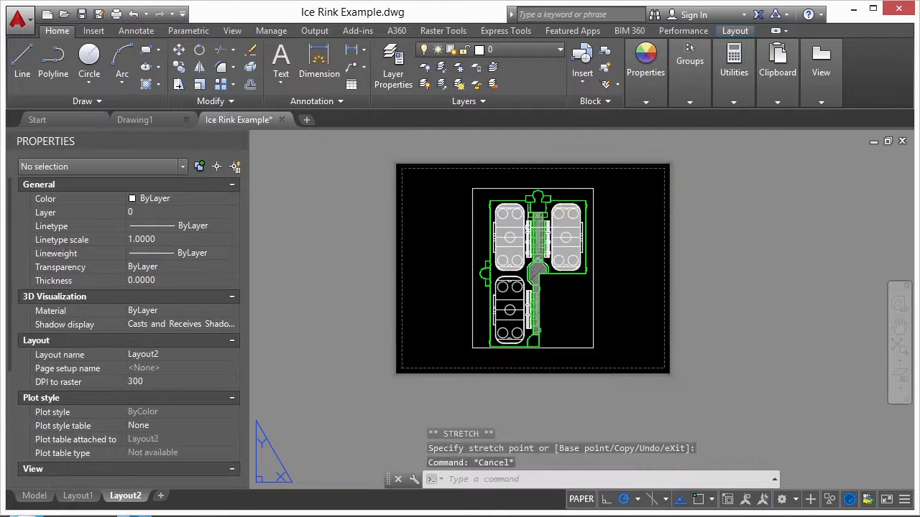
# - Move the Layout2 viewport horizontally into the left half of the sheet
pyautogui.write('m')
pyautogui.press('Return')
pyautogui.click(597, 227)
pyautogui.click(546, 241)
pyautogui.press('Return')
pyautogui.click(548, 246)
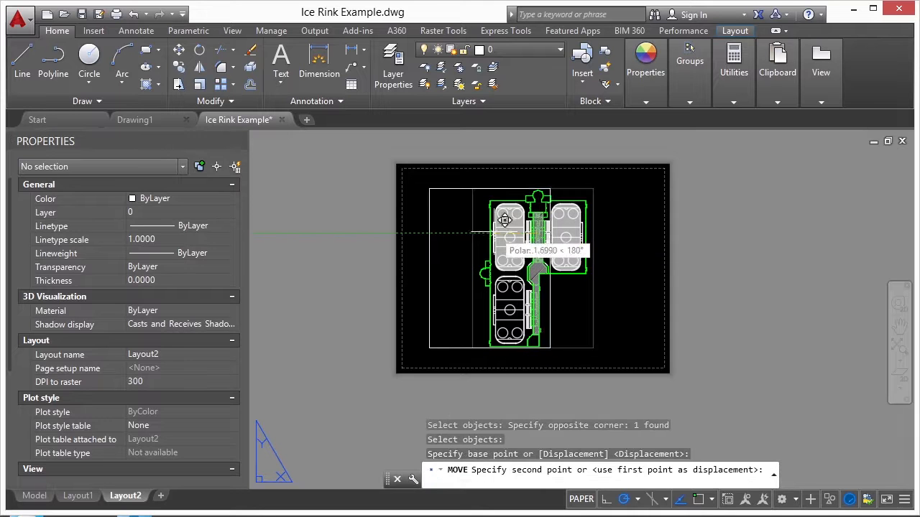
pyautogui.click(491, 246)
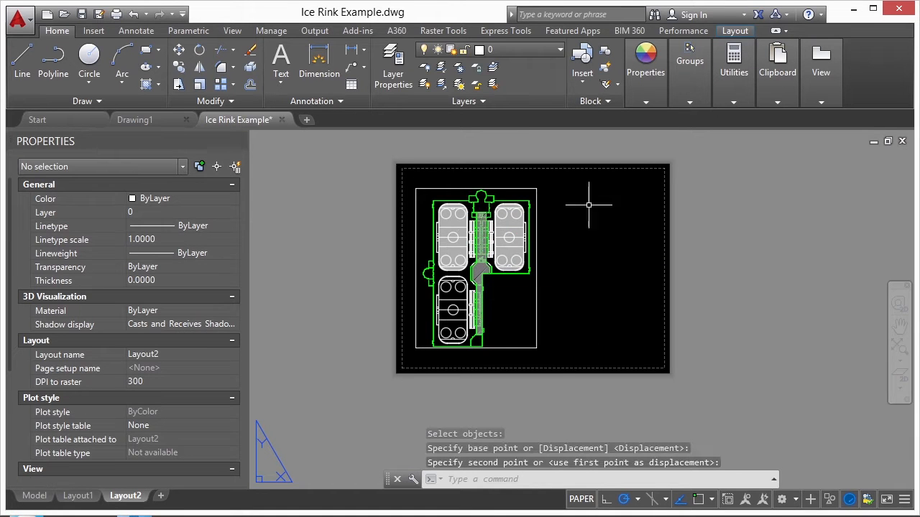
# - Return to model space and open the View Manager, looking through the preset views
pyautogui.click(33, 496)
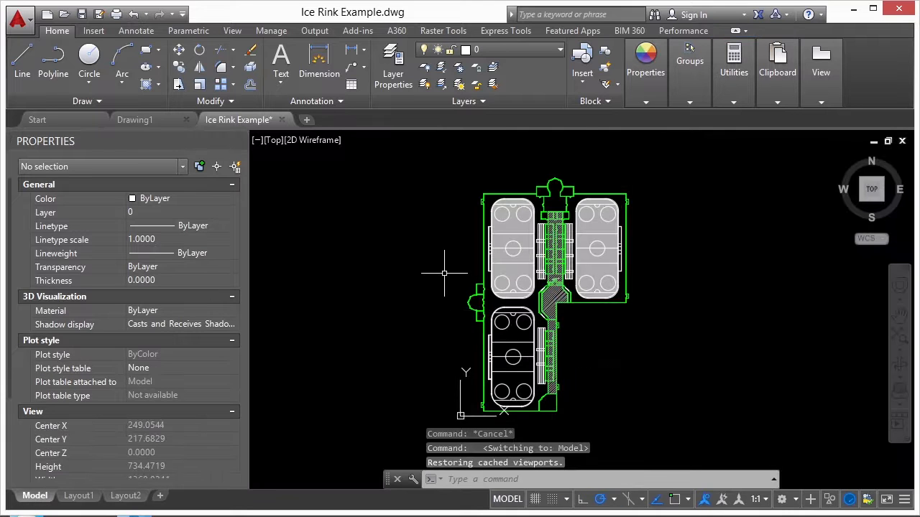
pyautogui.write('view')
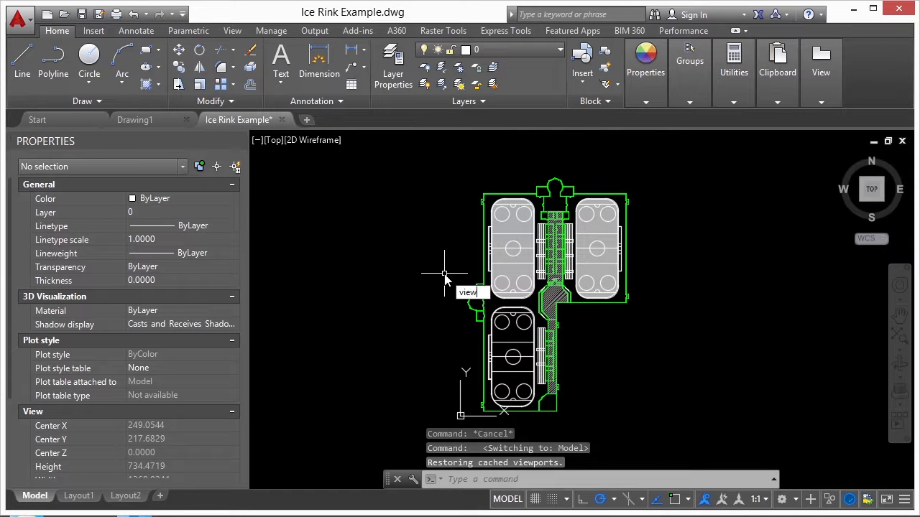
pyautogui.press('Return')
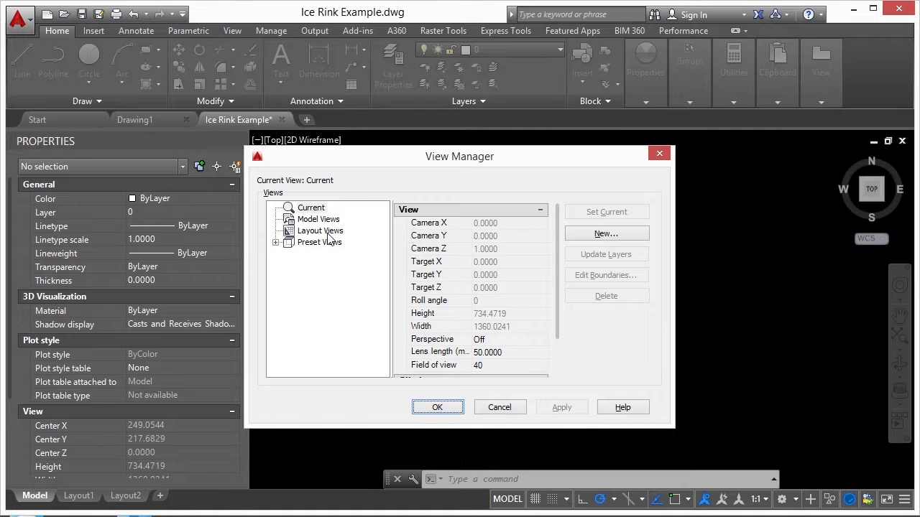
pyautogui.click(276, 243)
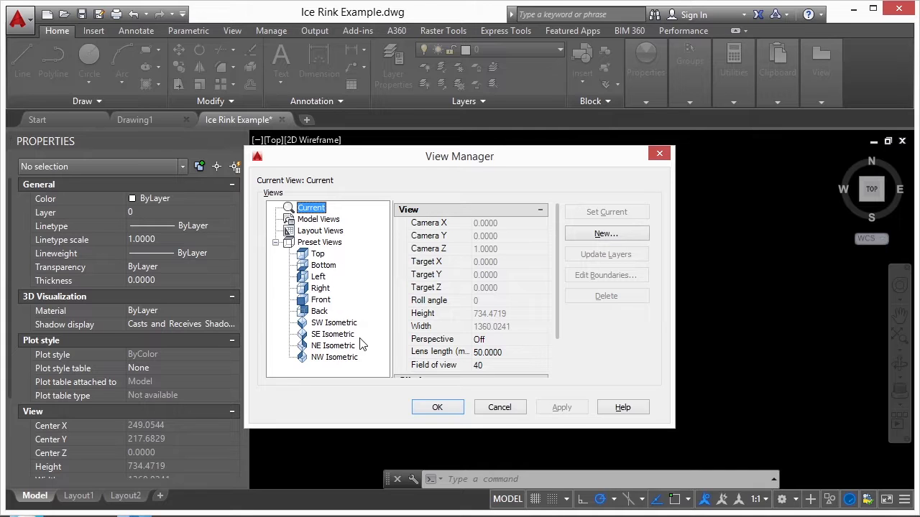
pyautogui.click(276, 243)
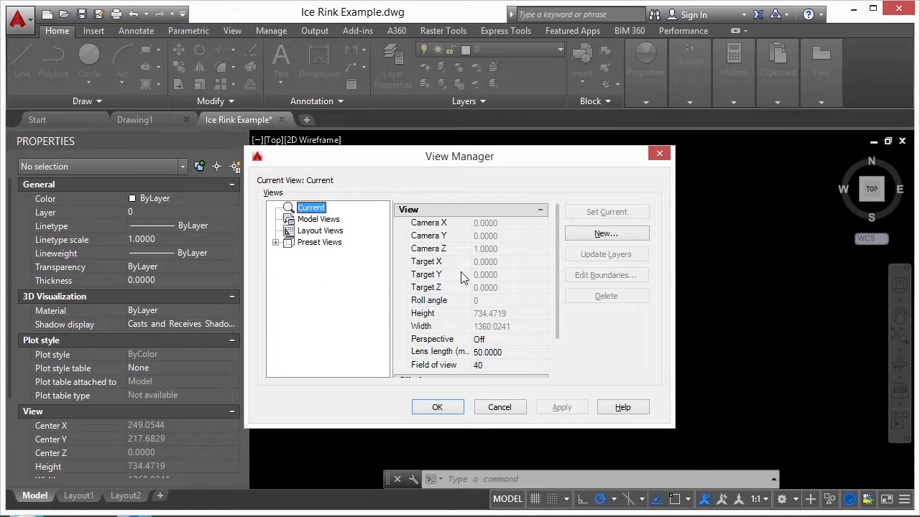
# - Start a new view named "north entrance" with the World UCS and the 2D Wireframe visual style
pyautogui.click(615, 234)
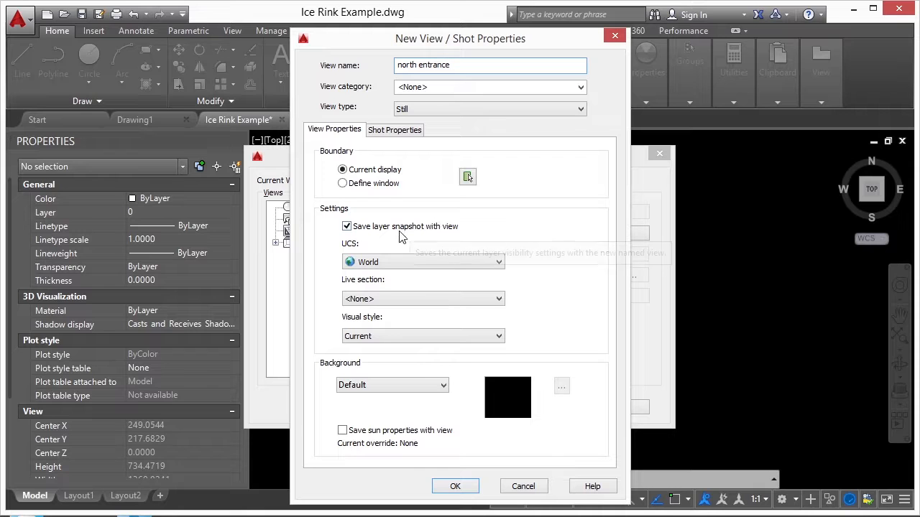
pyautogui.click(421, 264)
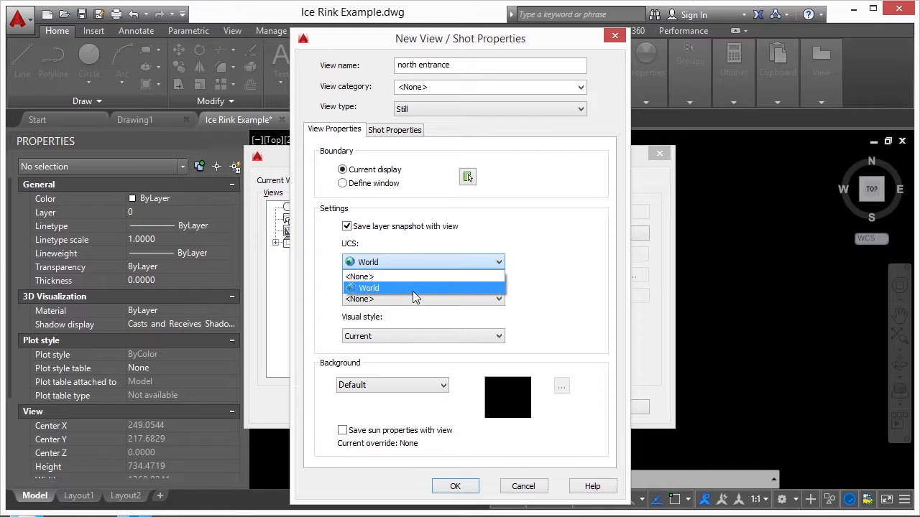
pyautogui.click(567, 280)
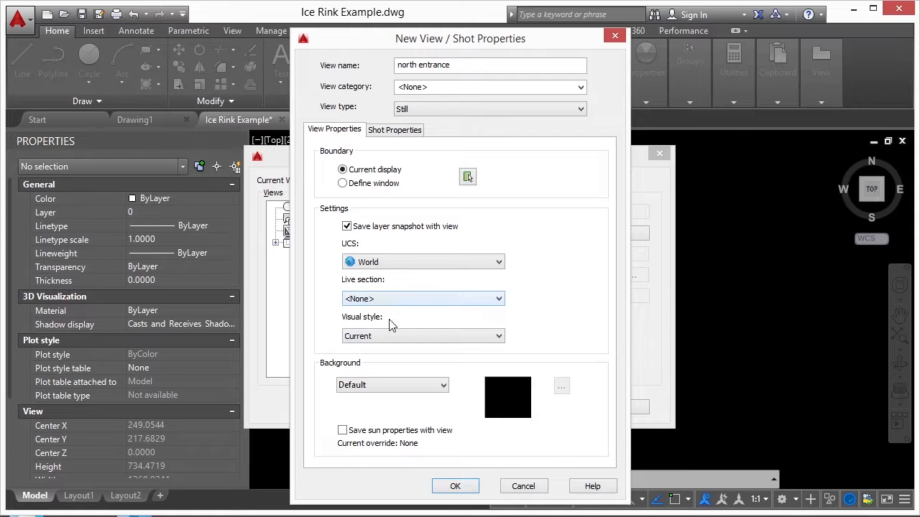
pyautogui.click(401, 342)
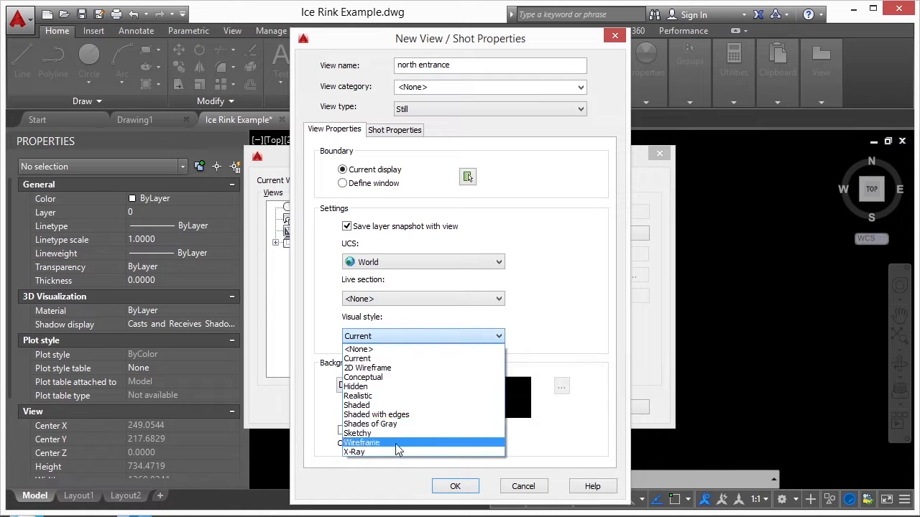
pyautogui.click(377, 359)
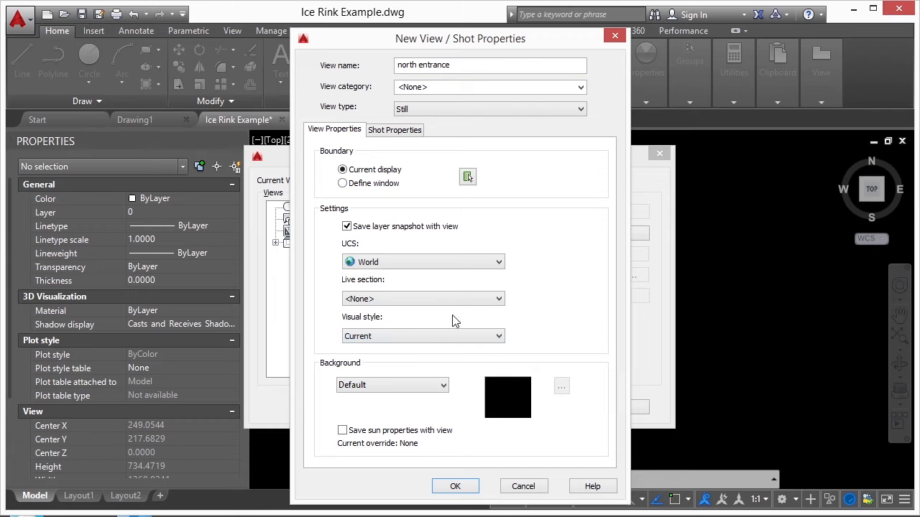
pyautogui.click(479, 336)
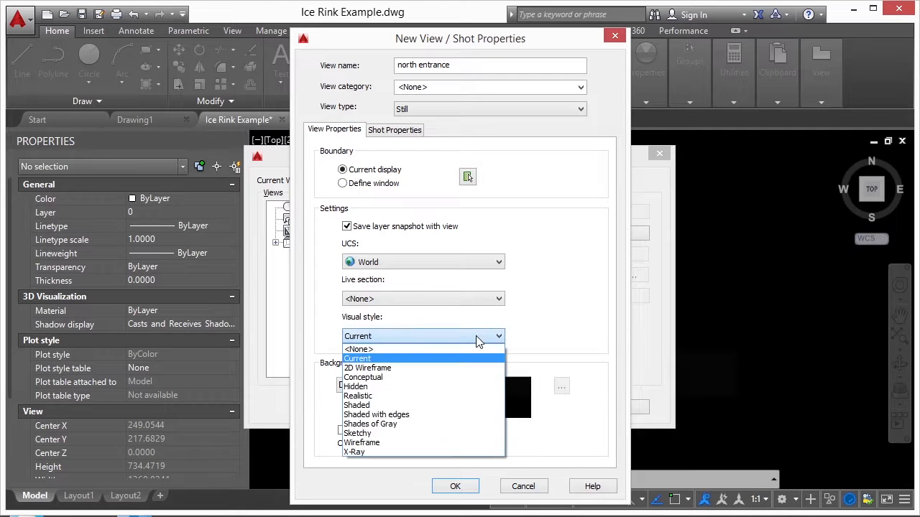
pyautogui.click(404, 370)
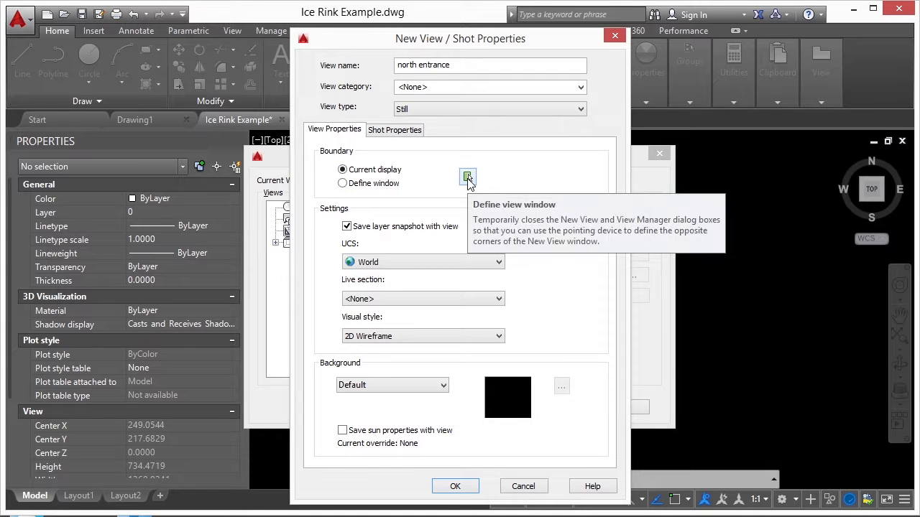
# - Define the new view's boundary as a window around the entrance at the north end of the building
pyautogui.click(467, 177)
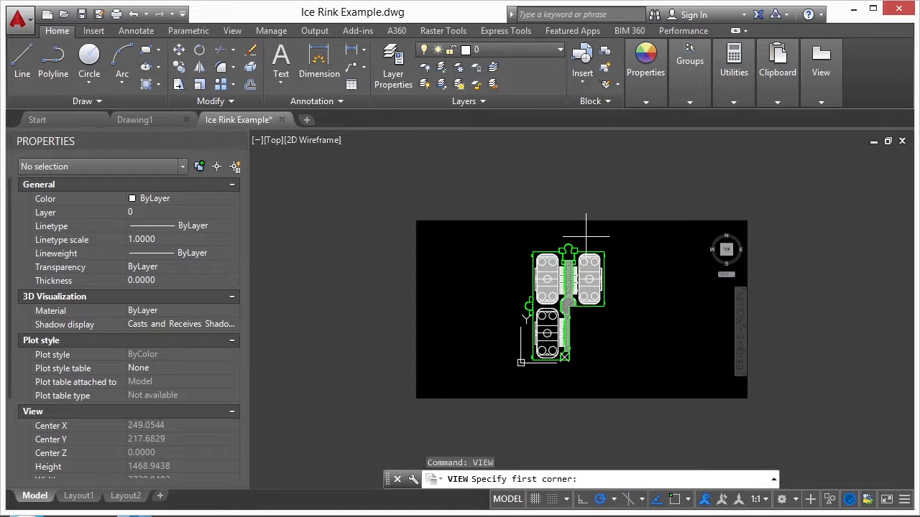
pyautogui.scroll(6, 584, 236)
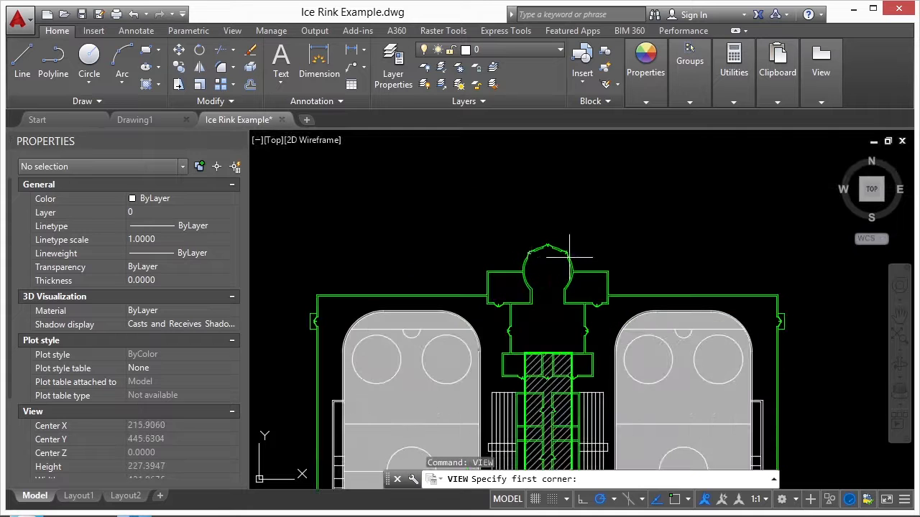
pyautogui.click(623, 229)
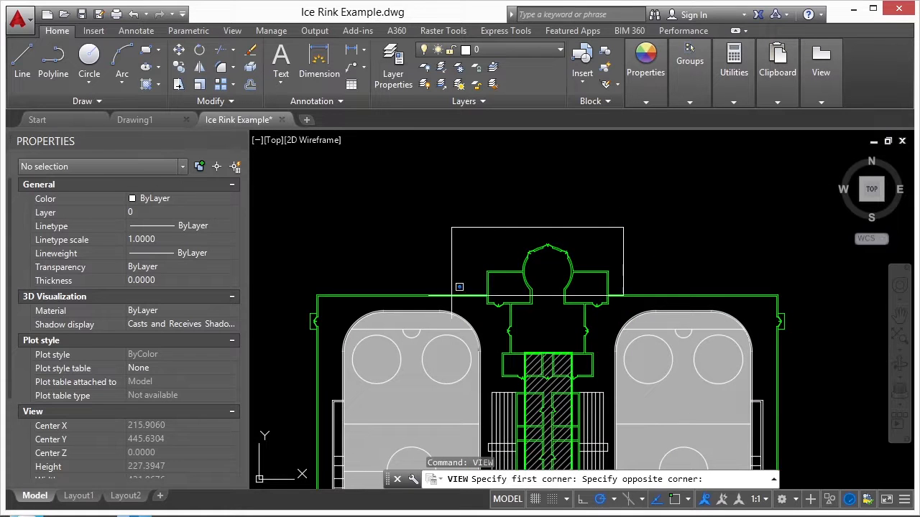
pyautogui.click(478, 381)
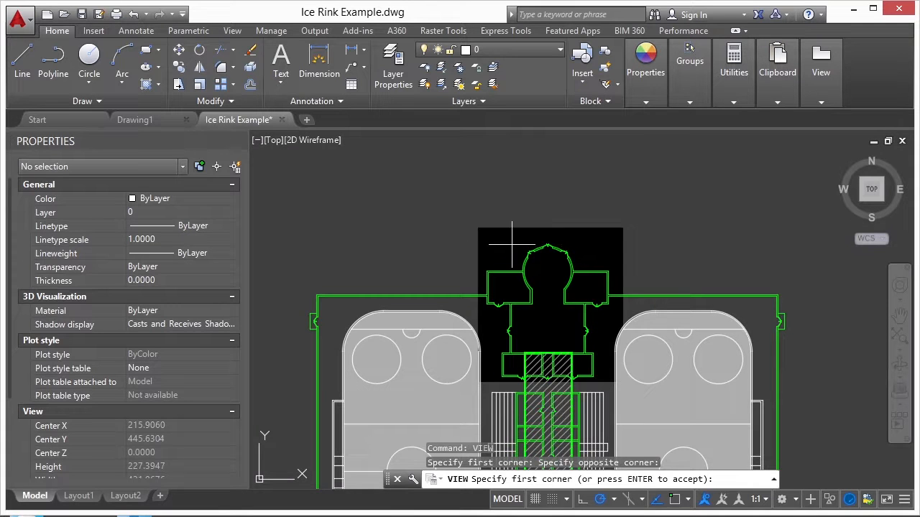
# - Try a shorter boundary window that covers only the upper part of the north entrance
pyautogui.scroll(-5, 504, 273)
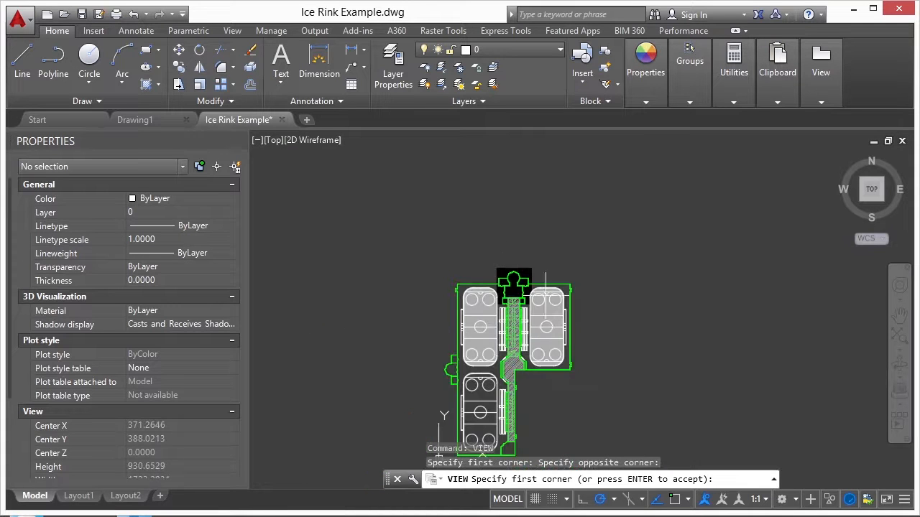
pyautogui.scroll(8, 508, 278)
pyautogui.moveTo(557, 304)
pyautogui.mouseDown(button='middle')
pyautogui.moveTo(451, 239)
pyautogui.moveTo(434, 246)
pyautogui.moveTo(468, 248)
pyautogui.mouseUp(button='middle')
pyautogui.scroll(-2, 458, 242)
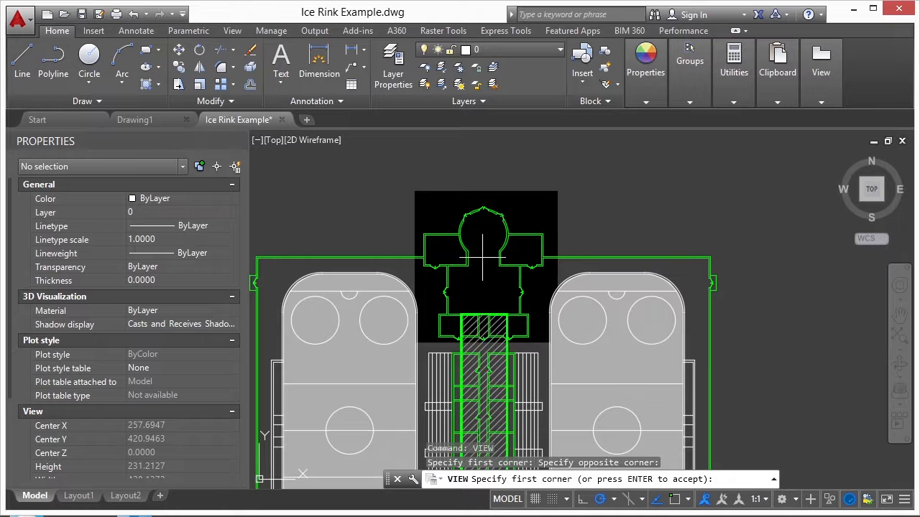
pyautogui.click(410, 196)
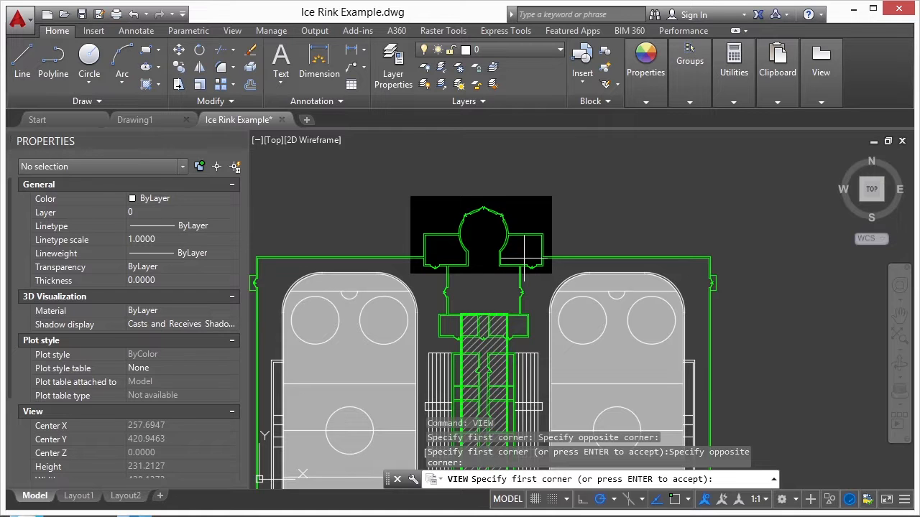
# - Redraw the boundary window around the whole north entrance down to the start of the hatched corridor, and save the view
pyautogui.click(416, 192)
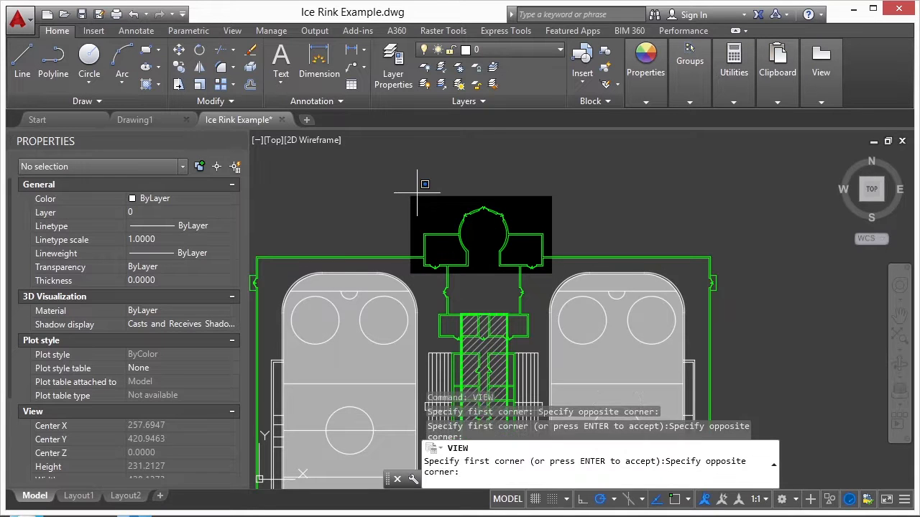
pyautogui.click(551, 341)
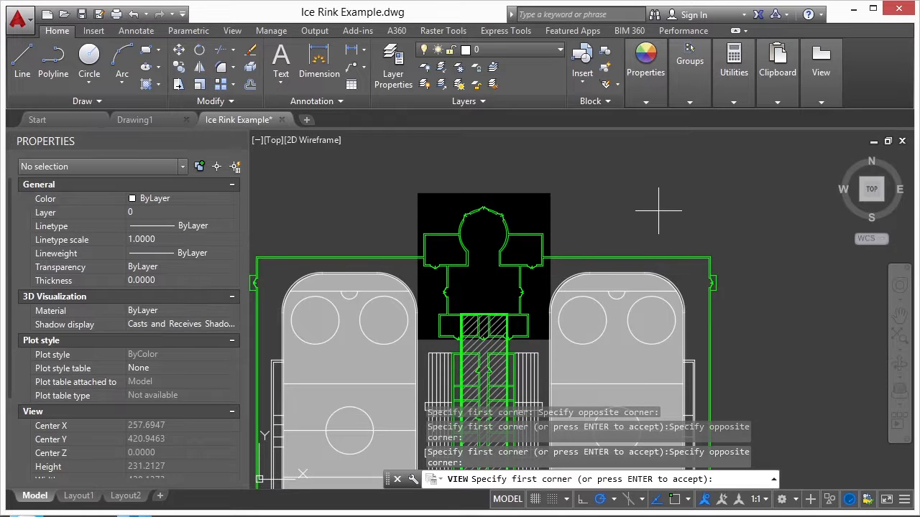
pyautogui.press('Return')
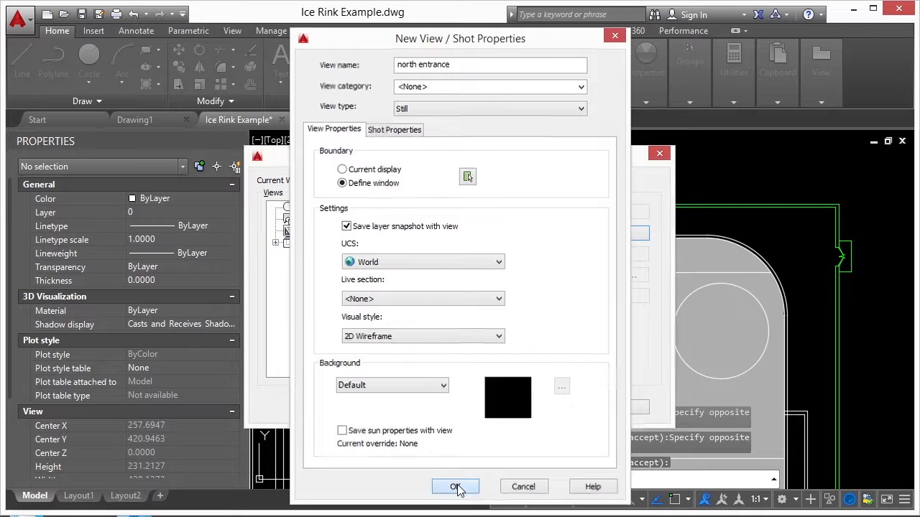
pyautogui.click(455, 486)
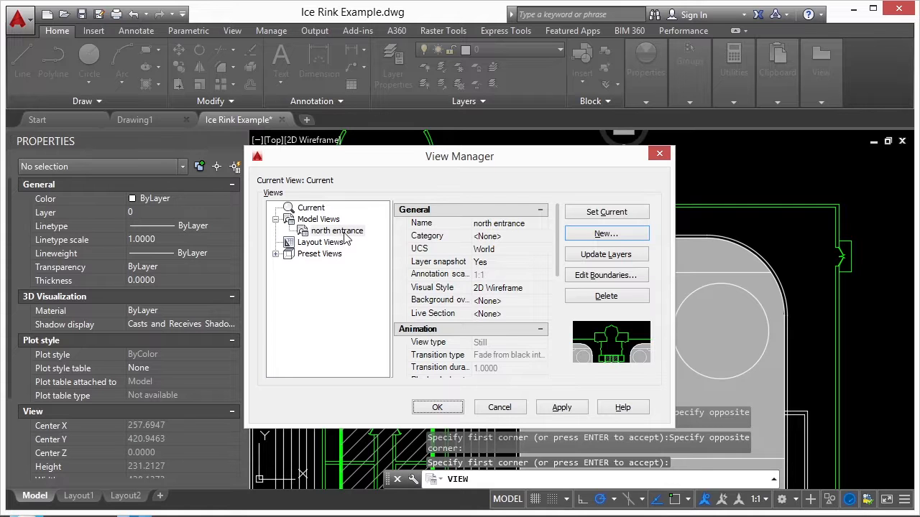
pyautogui.click(437, 407)
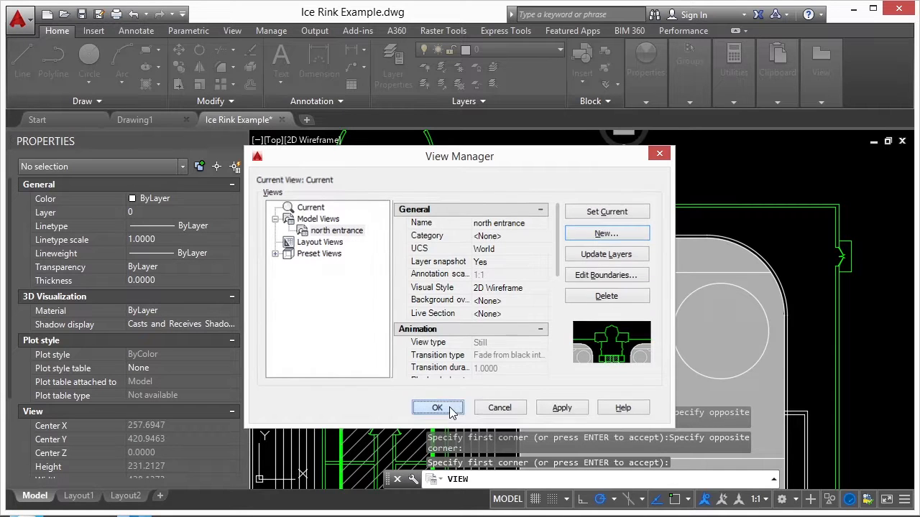
# - Close the View Manager, zoom to the drawing extents, and restore the saved "north entrance" view as current
pyautogui.middleClick(458, 280)
pyautogui.middleClick(459, 280)
pyautogui.press('Return')
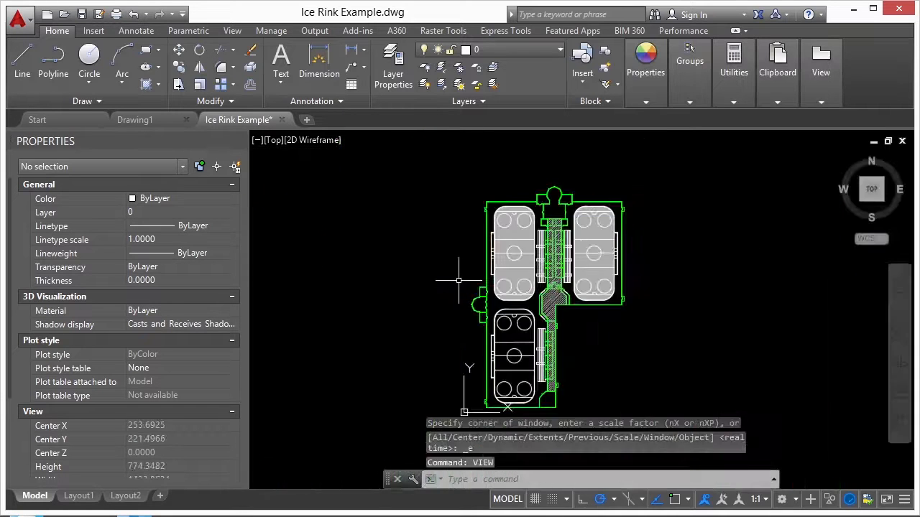
pyautogui.write('vi')
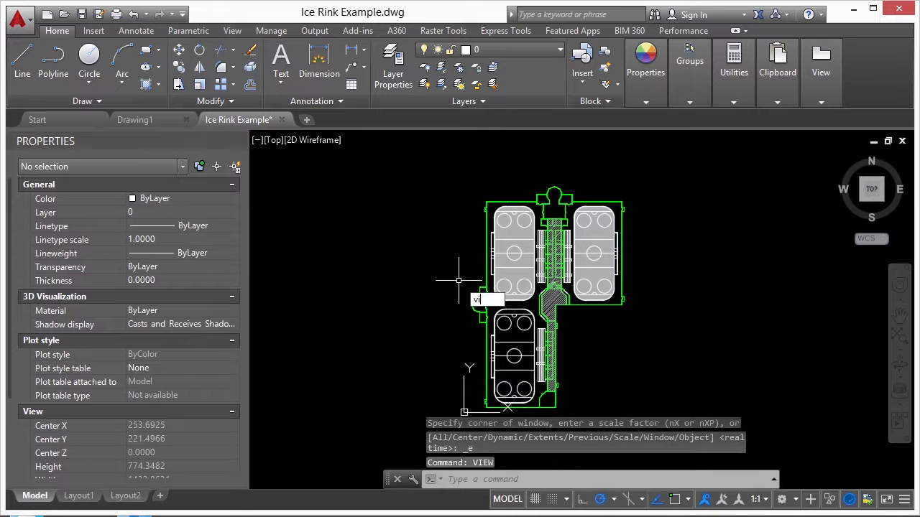
pyautogui.write('ew')
pyautogui.press('Return')
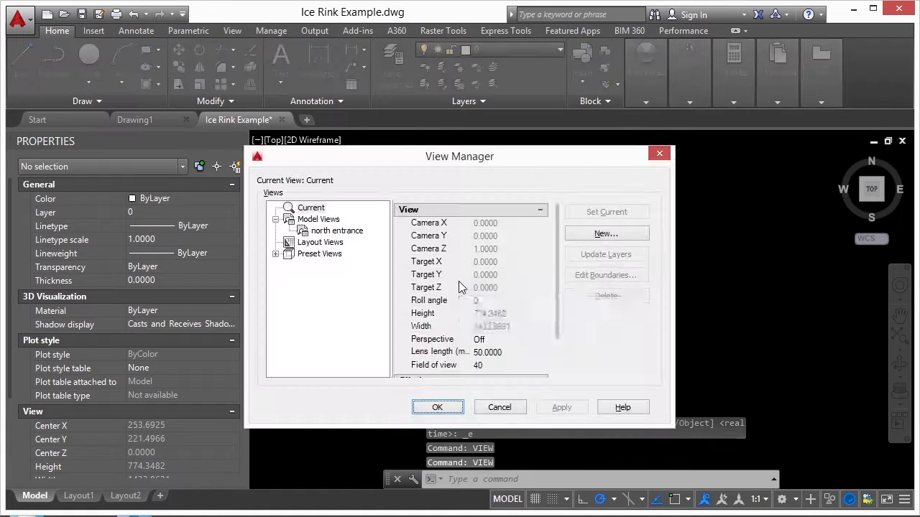
pyautogui.click(327, 229)
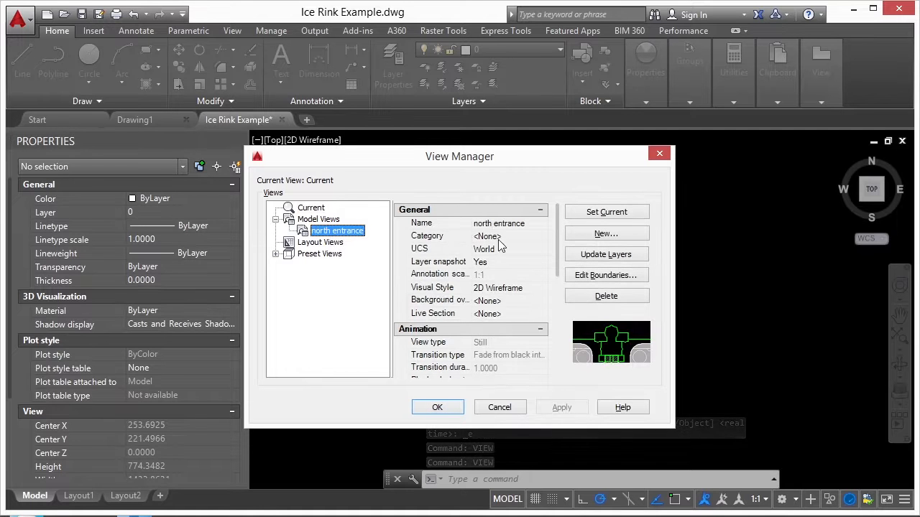
pyautogui.click(603, 214)
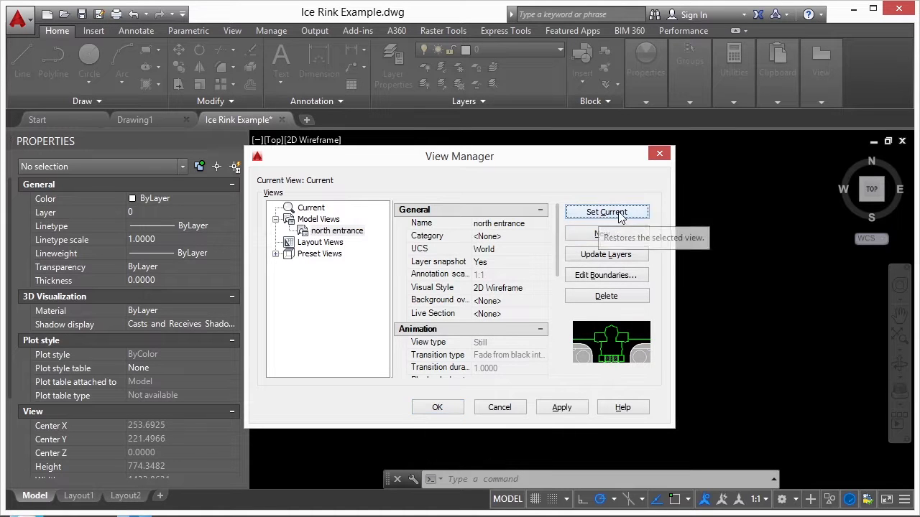
pyautogui.click(439, 409)
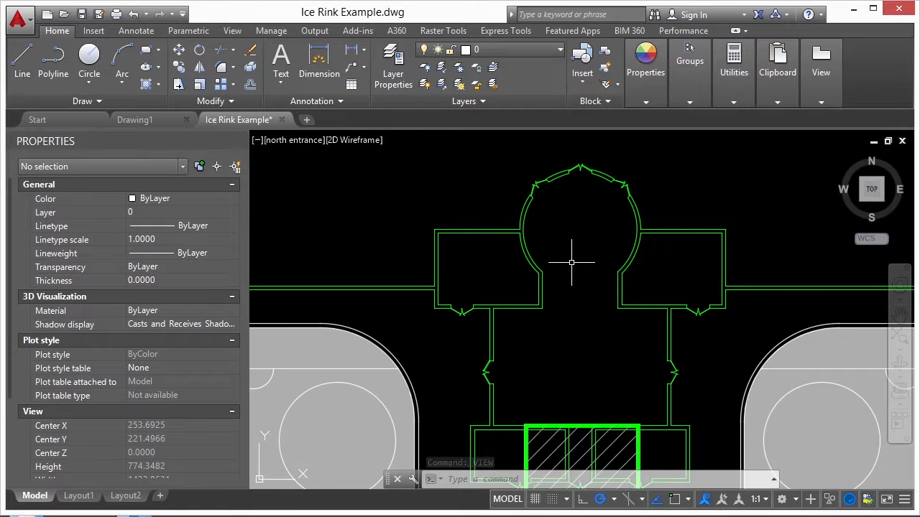
# - Start another new named view called "rink 1"
pyautogui.scroll(-6, 555, 251)
pyautogui.scroll(-2, 555, 251)
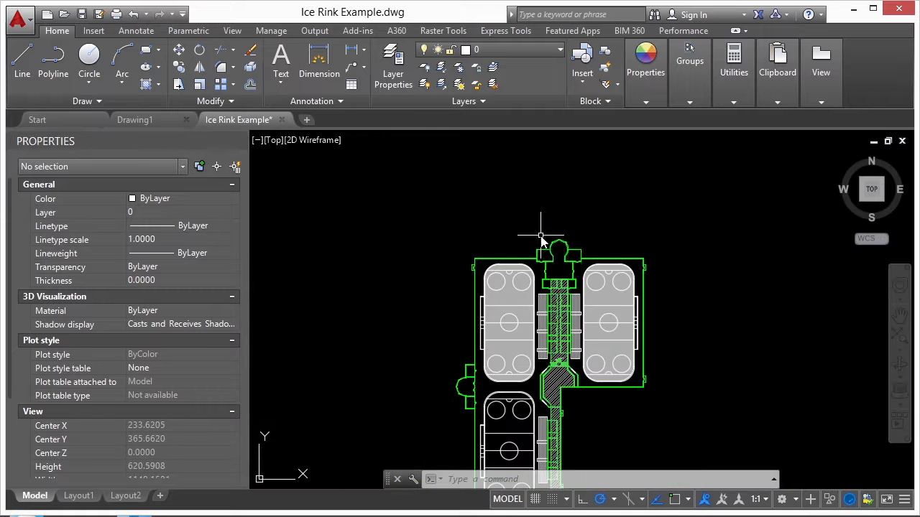
pyautogui.press('Return')
pyautogui.click(599, 235)
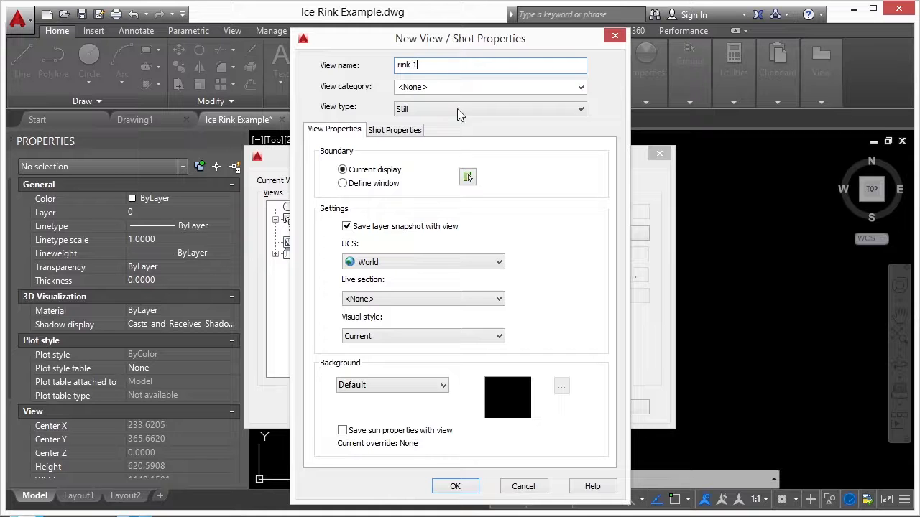
# - Define the "rink 1" boundary as a window around the unshaded southern rink, and save the view
pyautogui.click(467, 177)
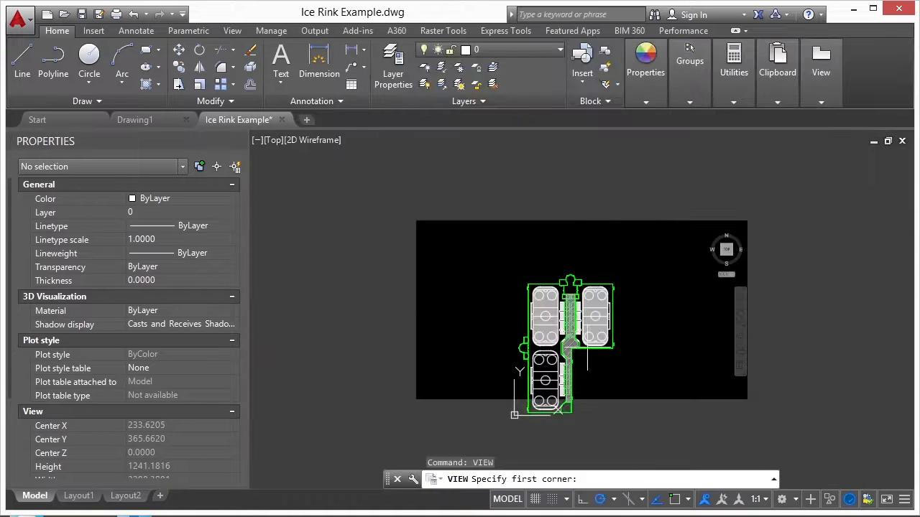
pyautogui.scroll(-1, 554, 299)
pyautogui.scroll(4, 540, 347)
pyautogui.click(457, 190)
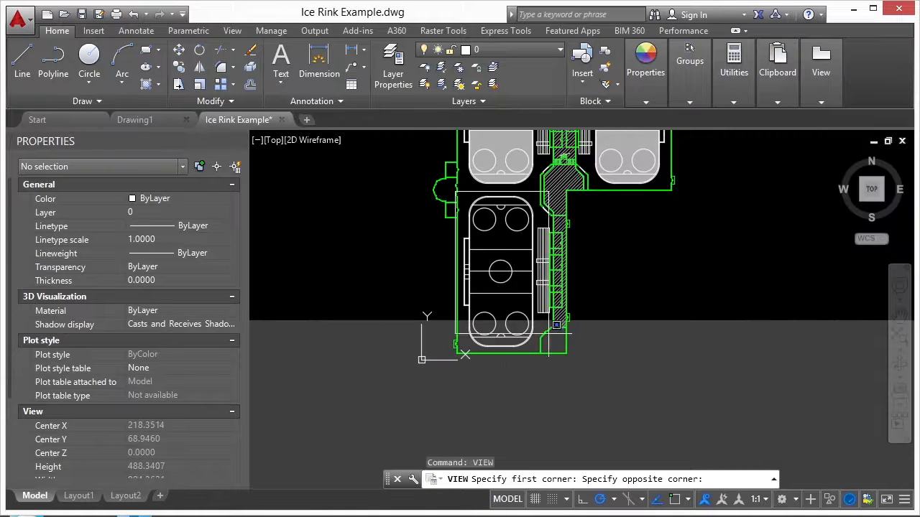
pyautogui.click(540, 353)
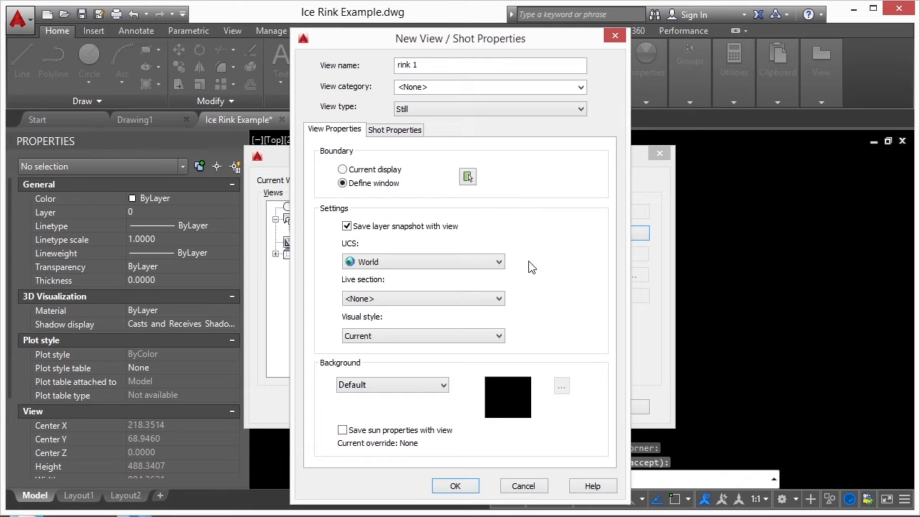
pyautogui.click(460, 486)
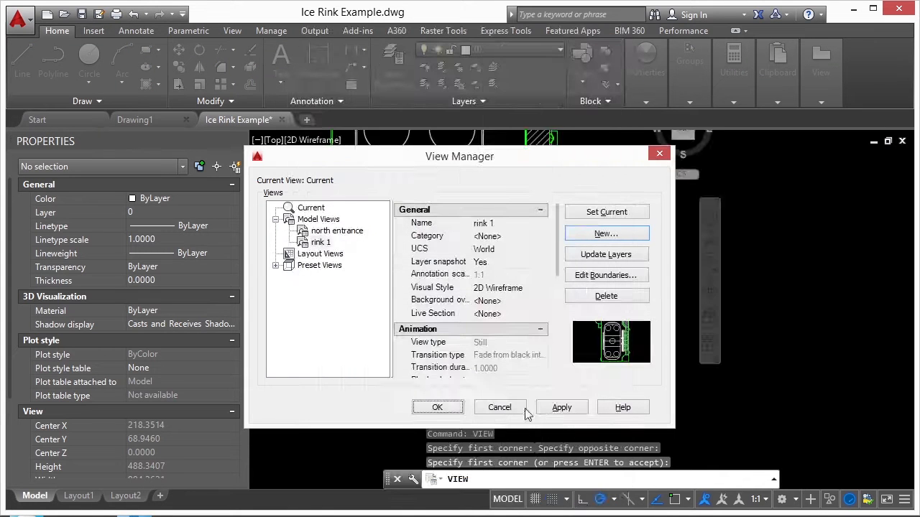
pyautogui.click(438, 408)
# - Restore the custom model view "rink 1" from the in-canvas viewport controls
pyautogui.scroll(-3, 362, 202)
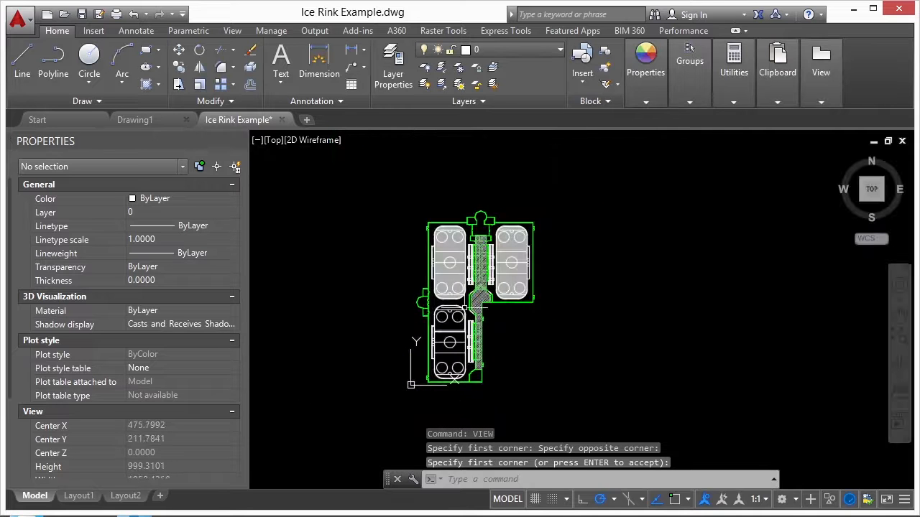
pyautogui.click(273, 140)
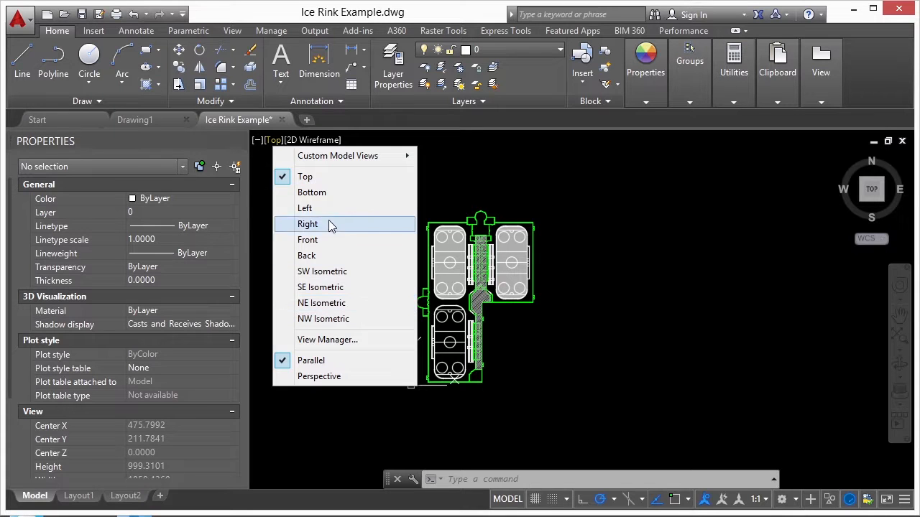
pyautogui.moveTo(345, 164)
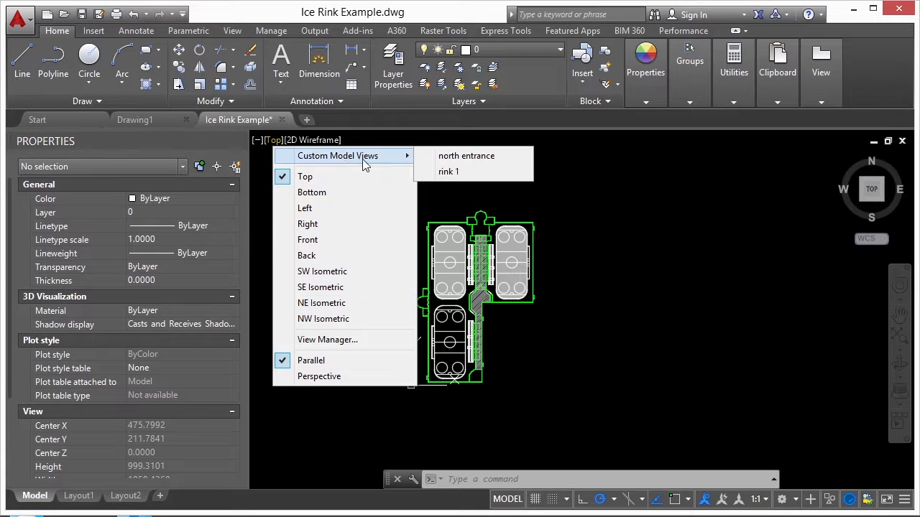
pyautogui.click(452, 171)
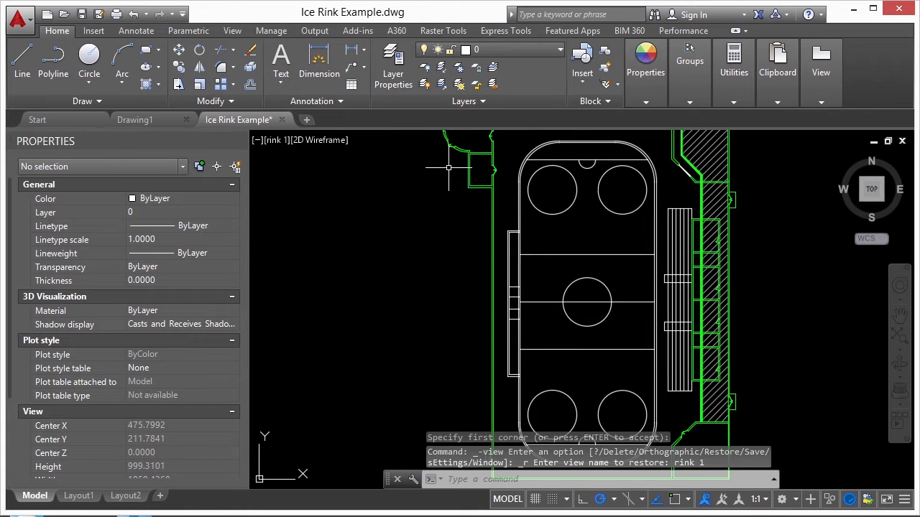
# - Switch the model space display from "rink 1" to the custom model view "north entrance"
pyautogui.click(278, 141)
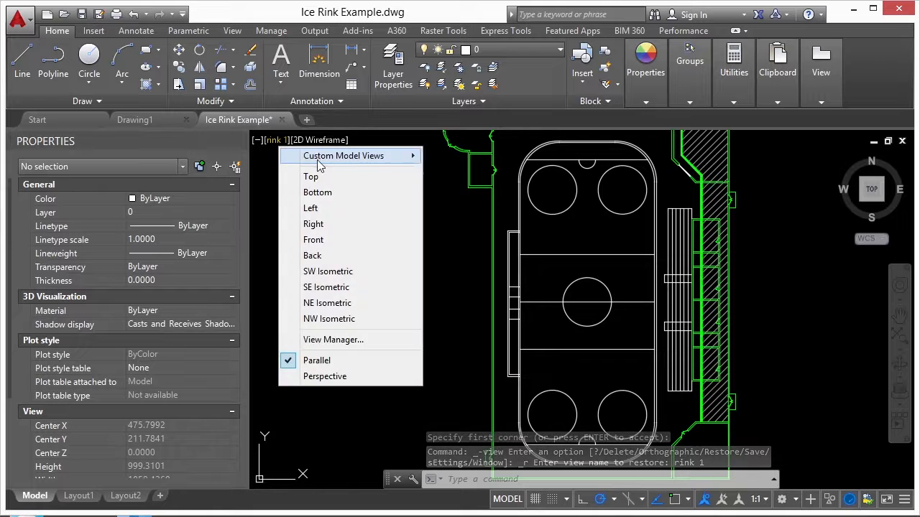
pyautogui.moveTo(323, 157)
pyautogui.click(460, 155)
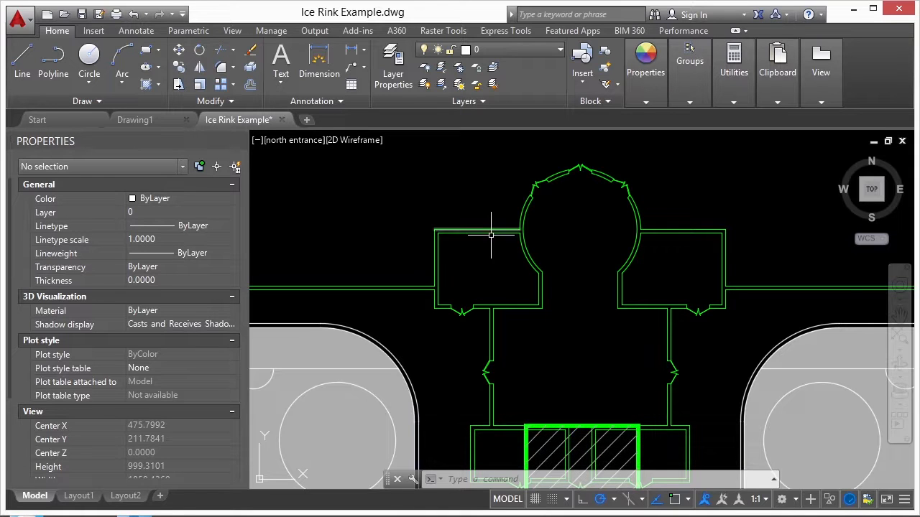
# - Create a single viewport on Layout2 in the empty upper area to the right of the existing viewport
pyautogui.click(79, 495)
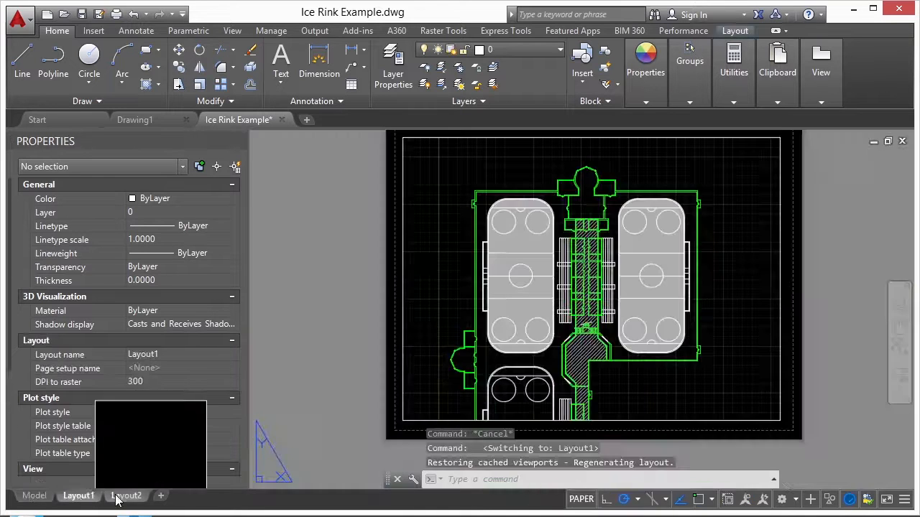
pyautogui.click(124, 496)
pyautogui.write('viewprots')
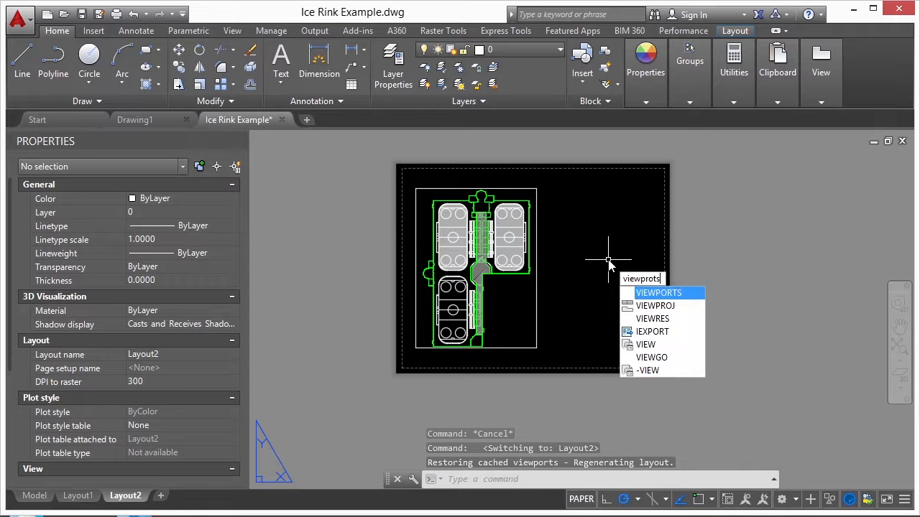
pyautogui.press('Return')
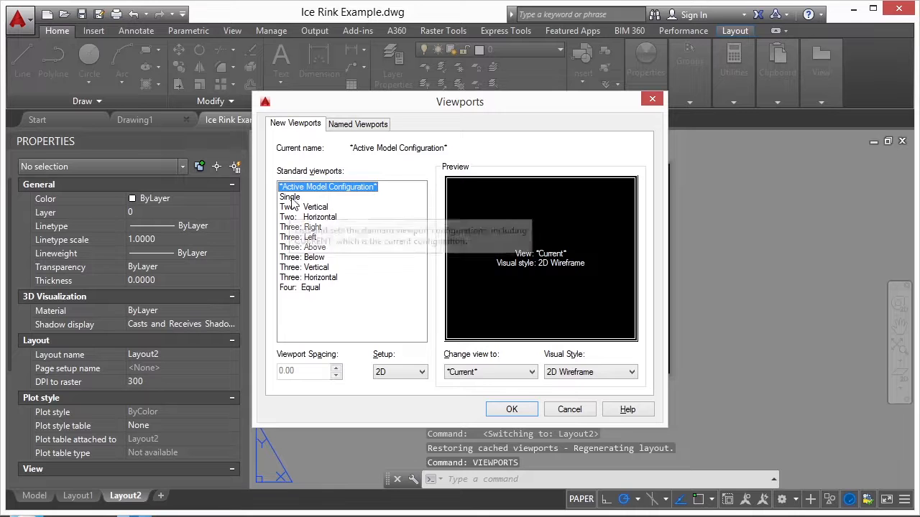
pyautogui.click(290, 198)
pyautogui.click(508, 410)
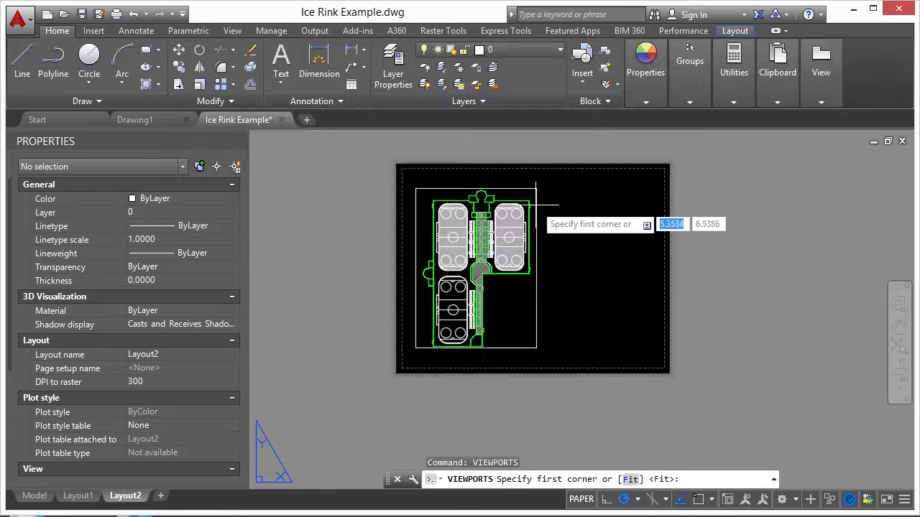
pyautogui.click(547, 187)
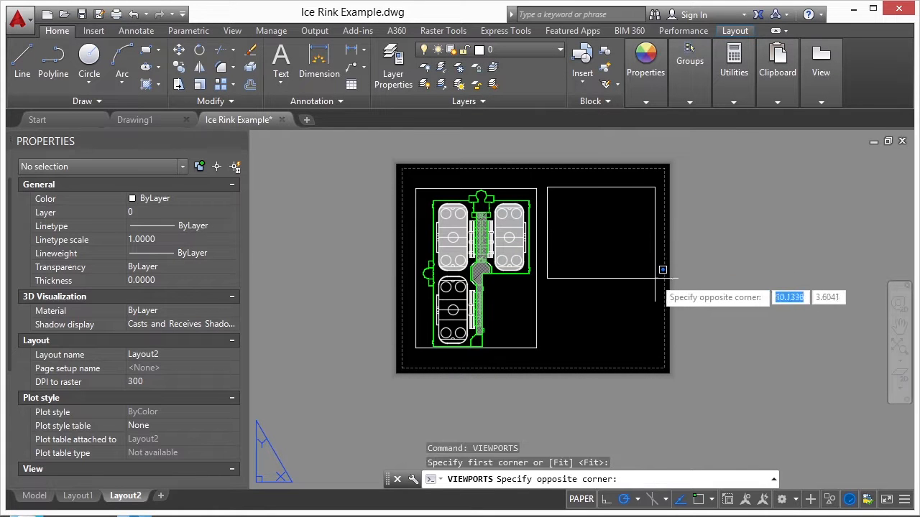
pyautogui.click(655, 279)
# - Activate the new Layout2 viewport, set it to the "north entrance" custom model view, and return to paper space
pyautogui.scroll(5, 618, 244)
pyautogui.doubleClick(587, 307)
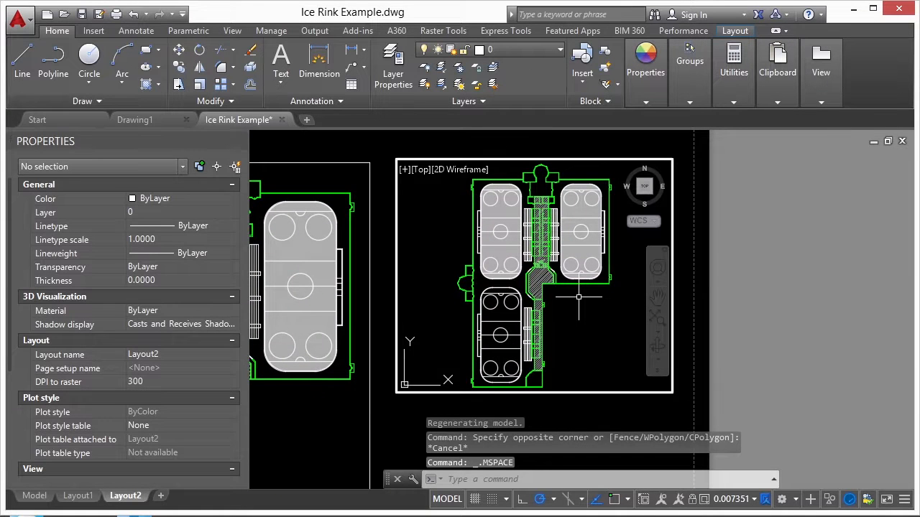
pyautogui.click(423, 170)
pyautogui.moveTo(495, 187)
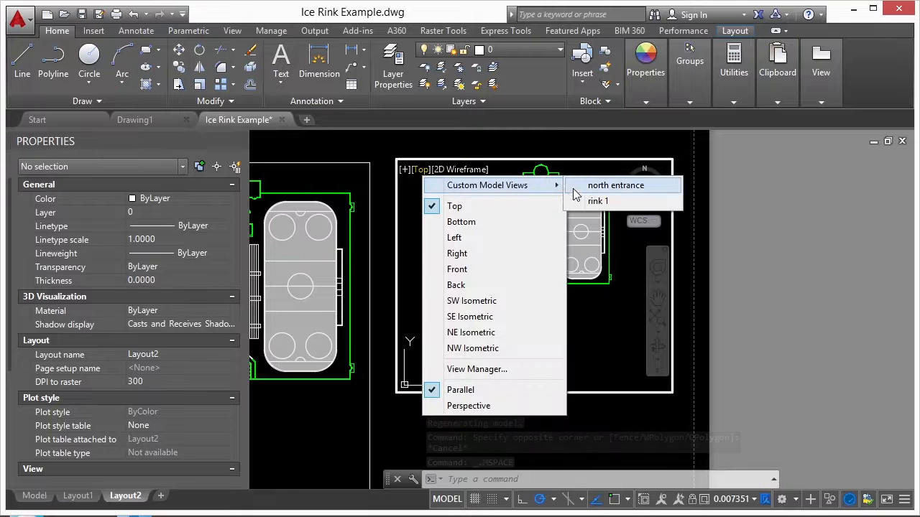
pyautogui.click(610, 185)
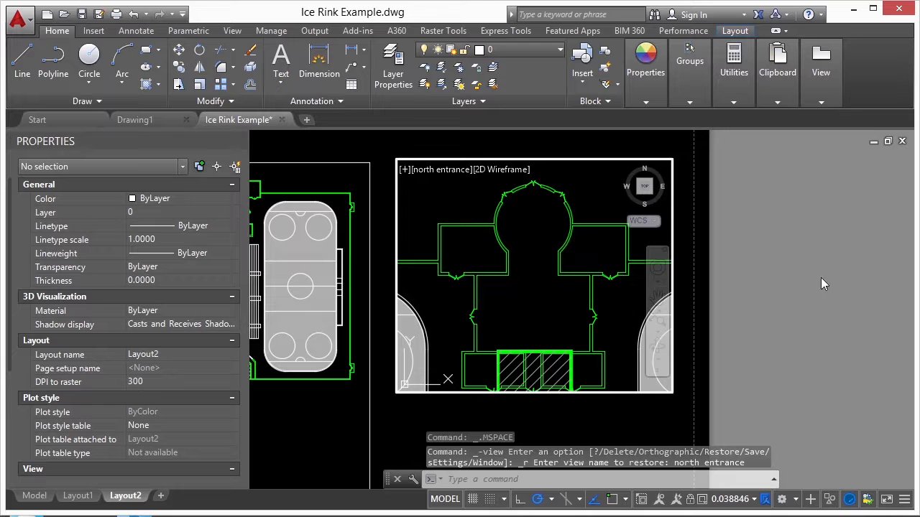
pyautogui.doubleClick(787, 282)
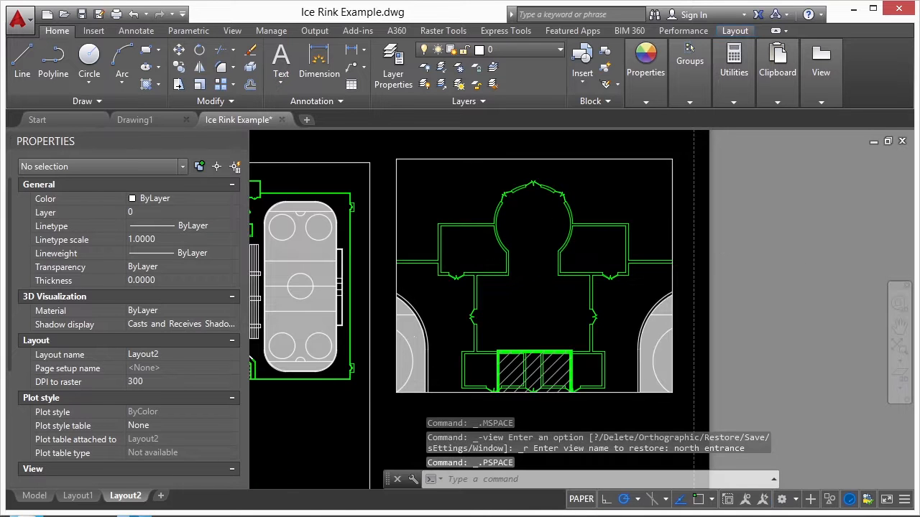
# - Start a new view named "plot" for the Layout2 sheet
pyautogui.scroll(-3, 755, 245)
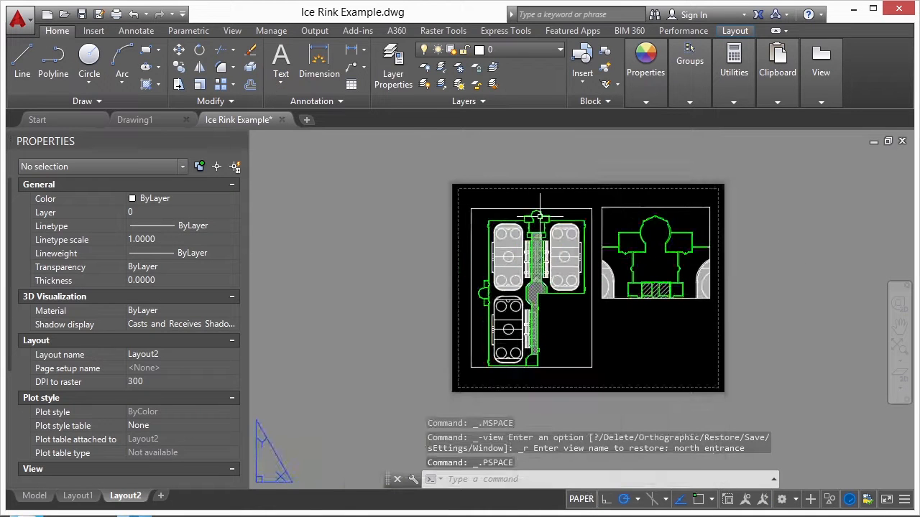
pyautogui.write('v')
pyautogui.press('Return')
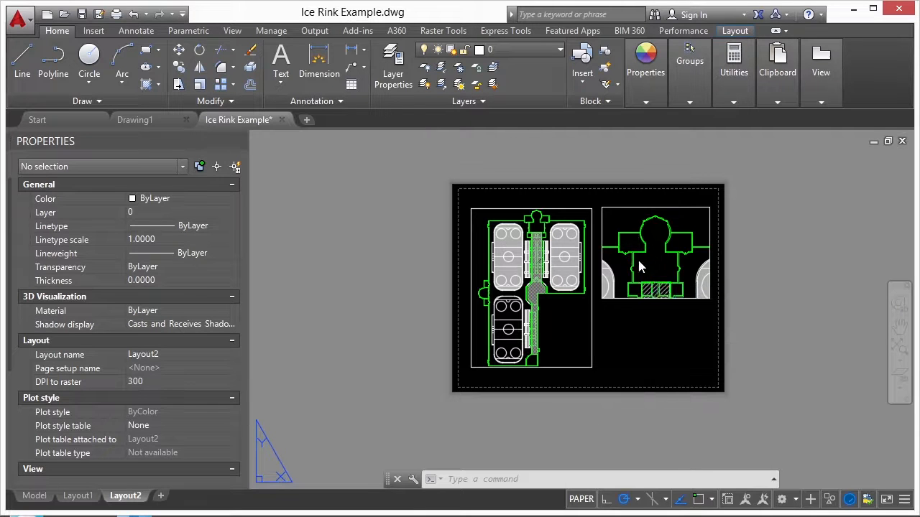
pyautogui.click(603, 235)
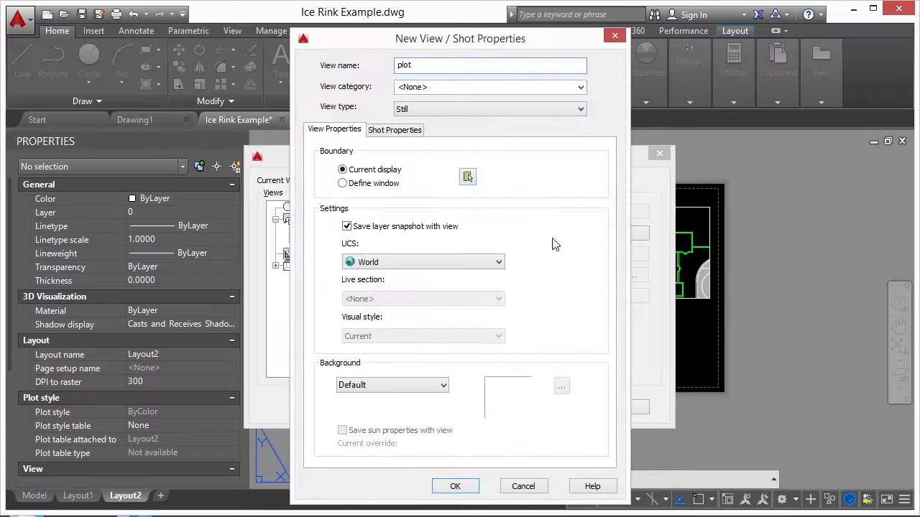
# - Define the "plot" boundary as a window from the printable area's upper-right corner to its lower-left corner, and save the view
pyautogui.click(471, 179)
pyautogui.scroll(5, 677, 256)
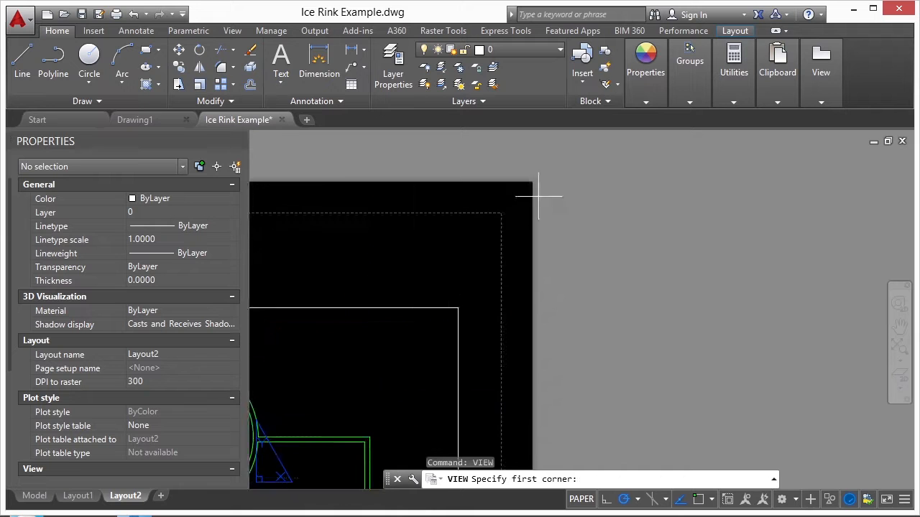
pyautogui.click(503, 210)
pyautogui.scroll(-5, 582, 169)
pyautogui.moveTo(377, 337); pyautogui.dragTo(629, 278, button='middle')
pyautogui.scroll(2, 492, 372)
pyautogui.scroll(2, 492, 372)
pyautogui.click(459, 365)
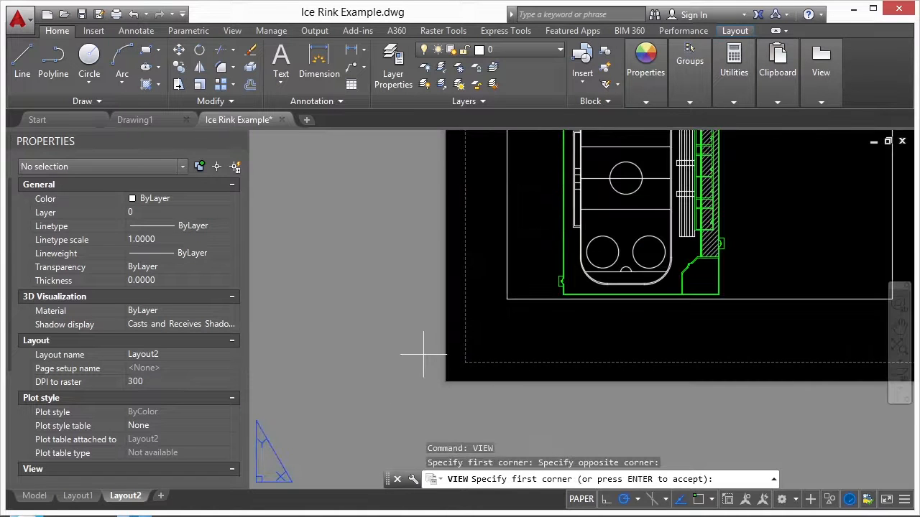
pyautogui.press('Return')
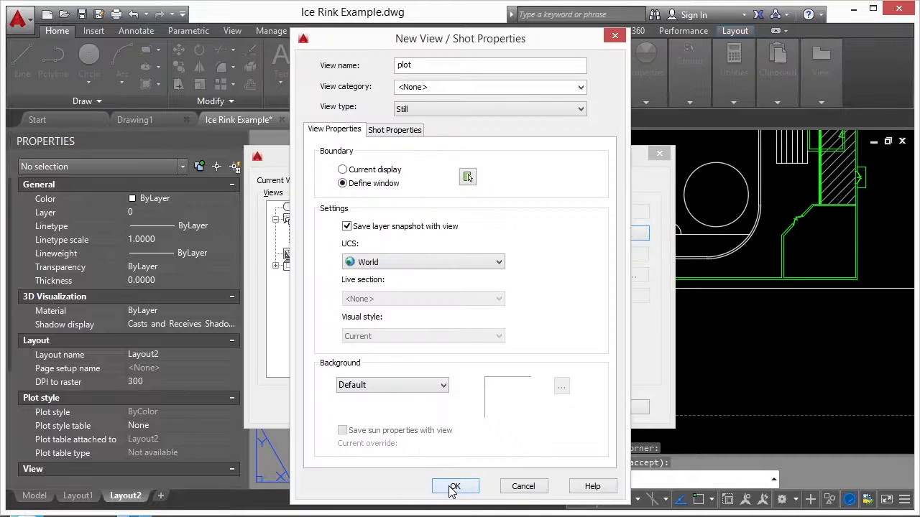
pyautogui.click(453, 486)
pyautogui.click(438, 406)
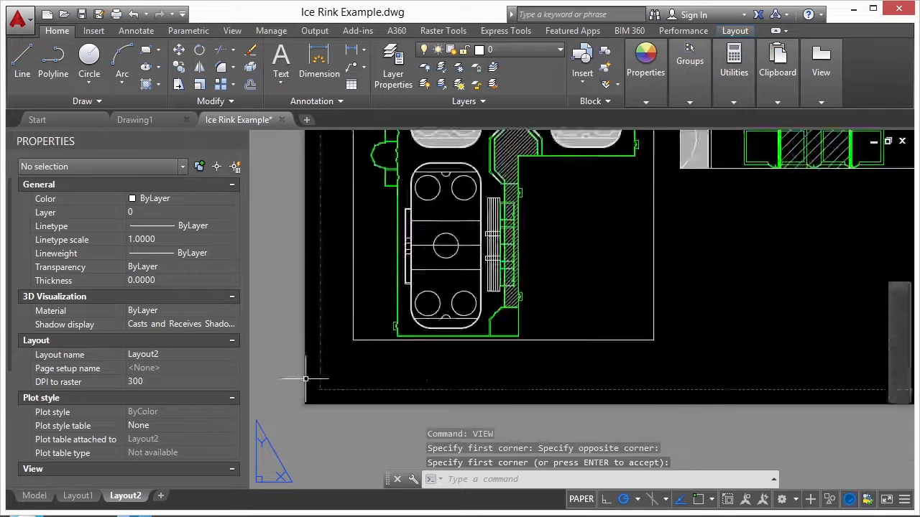
pyautogui.scroll(-4, 468, 267)
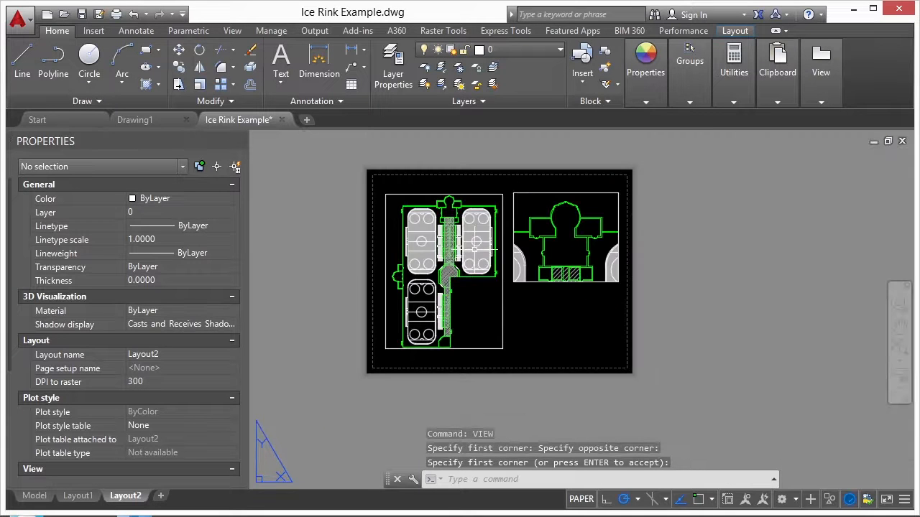
# - Start a single-sheet plot of Layout2 with the named view "plot" as the plot area, centered on the paper
pyautogui.write('plot')
pyautogui.press('Return')
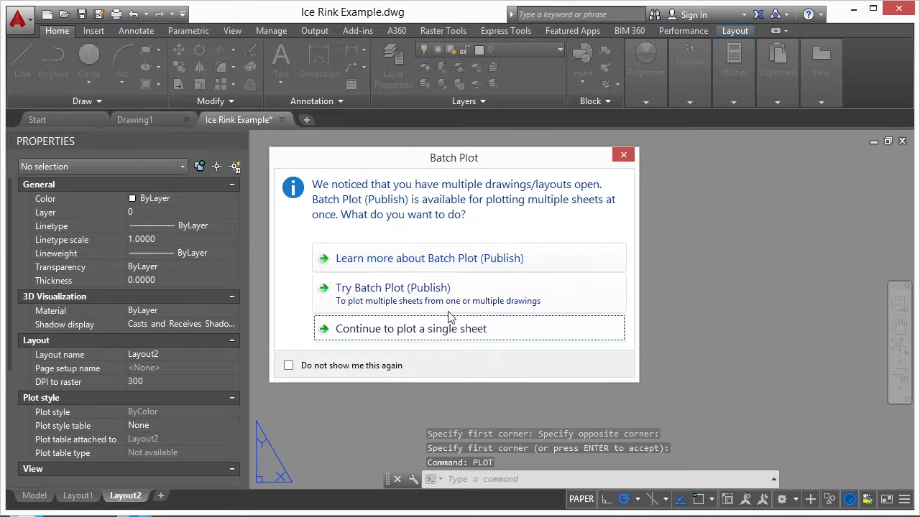
pyautogui.click(436, 331)
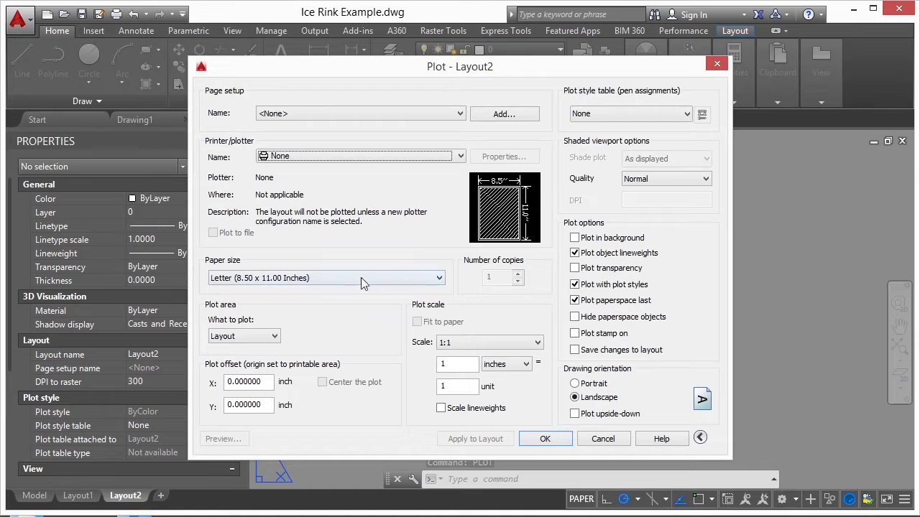
pyautogui.click(255, 336)
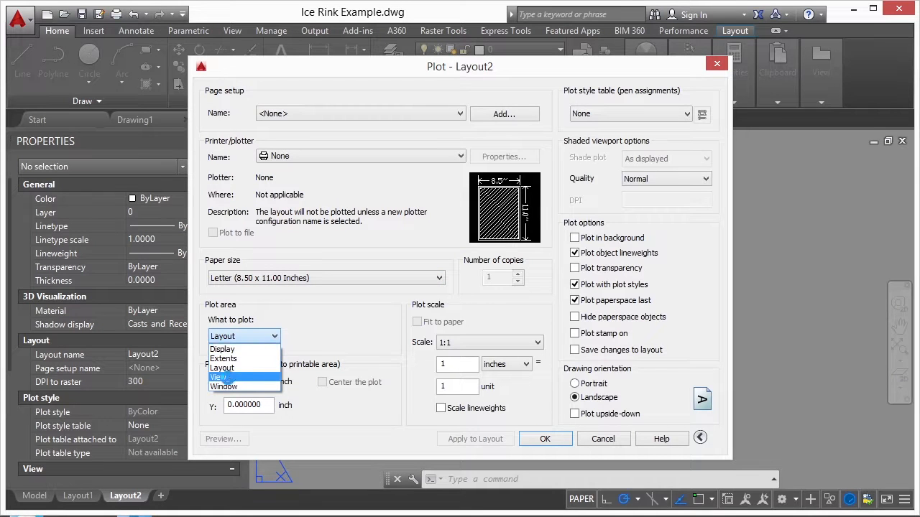
pyautogui.click(223, 378)
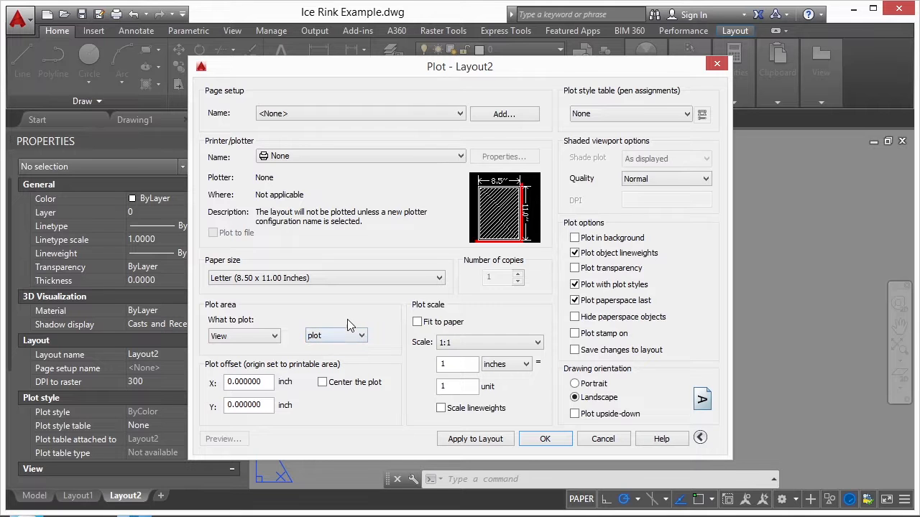
pyautogui.click(321, 383)
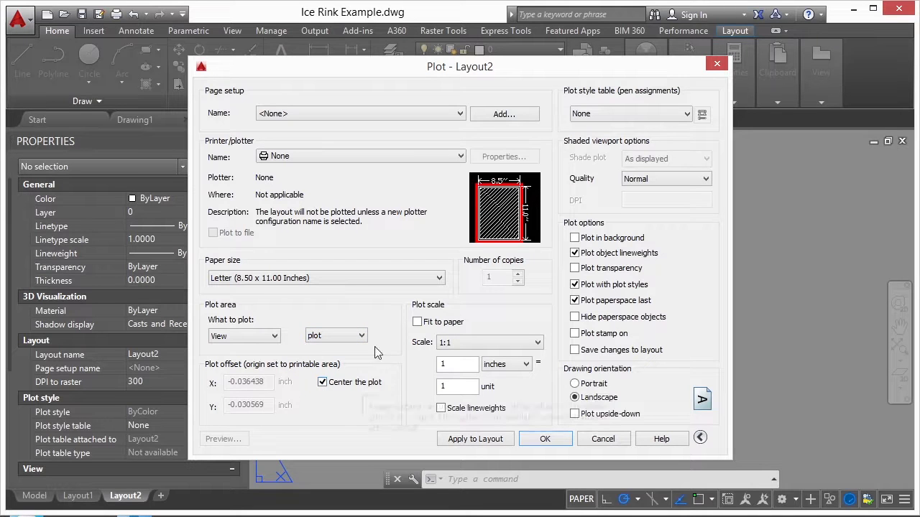
# - Choose the HP Officejet Pro 8600 Class Driver (Copy 1) plotter, preview the sheet, and leave the plot without printing
pyautogui.click(352, 158)
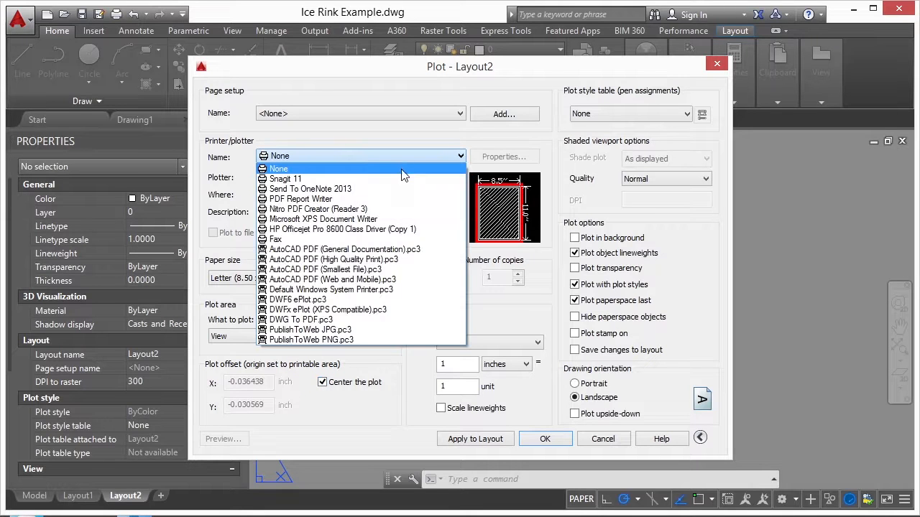
pyautogui.click(382, 229)
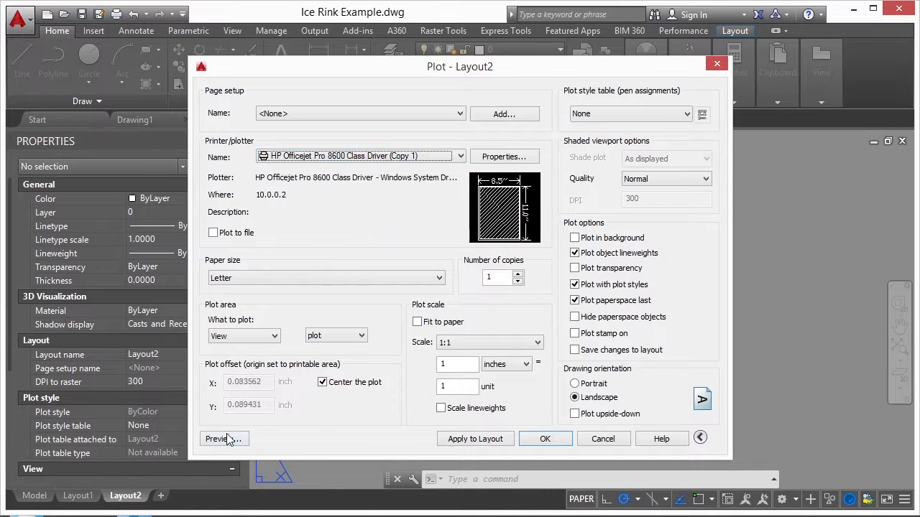
pyautogui.click(231, 435)
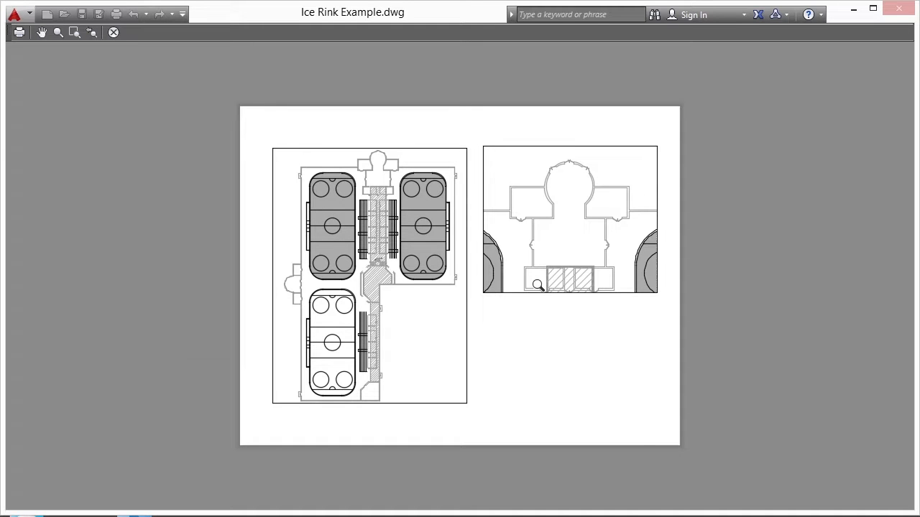
pyautogui.press('Escape')
pyautogui.click(600, 441)
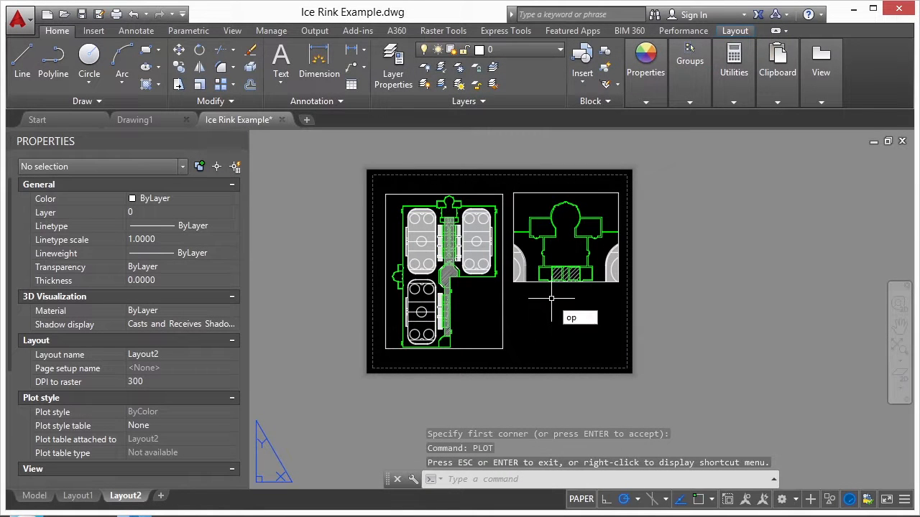
# - Open the robot_3D drawing
pyautogui.hotkey('ctrl', 'o')
pyautogui.doubleClick(375, 173)
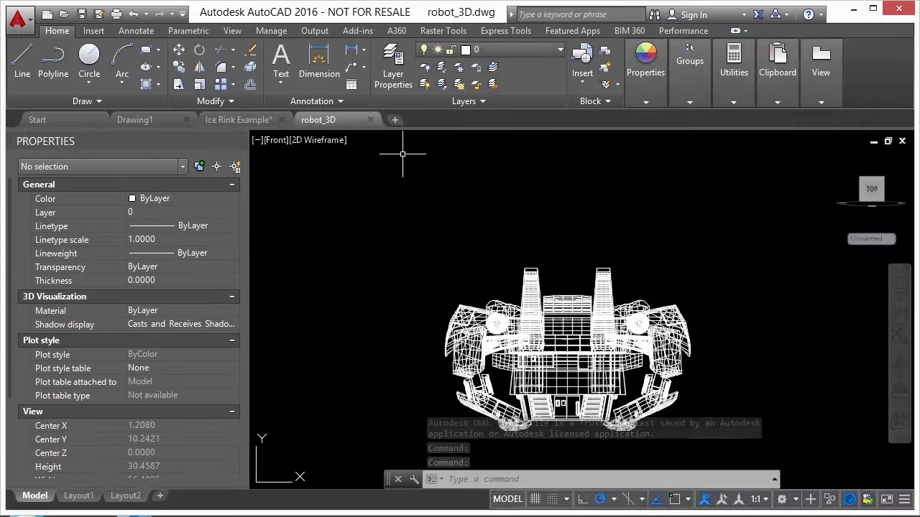
pyautogui.moveTo(498, 260); pyautogui.dragTo(484, 228, button='middle')
# - Start a new model view named "front real" with the Realistic visual style
pyautogui.write('view')
pyautogui.press('Return')
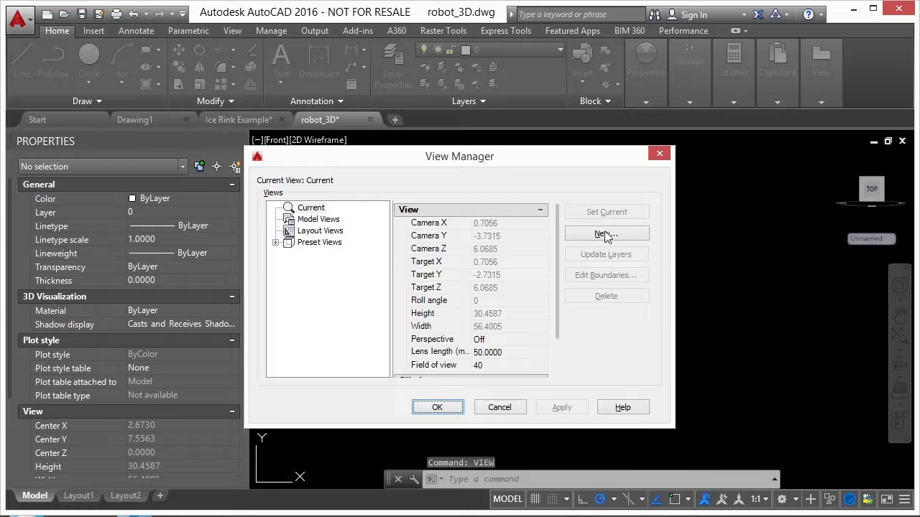
pyautogui.click(607, 236)
pyautogui.write('front real')
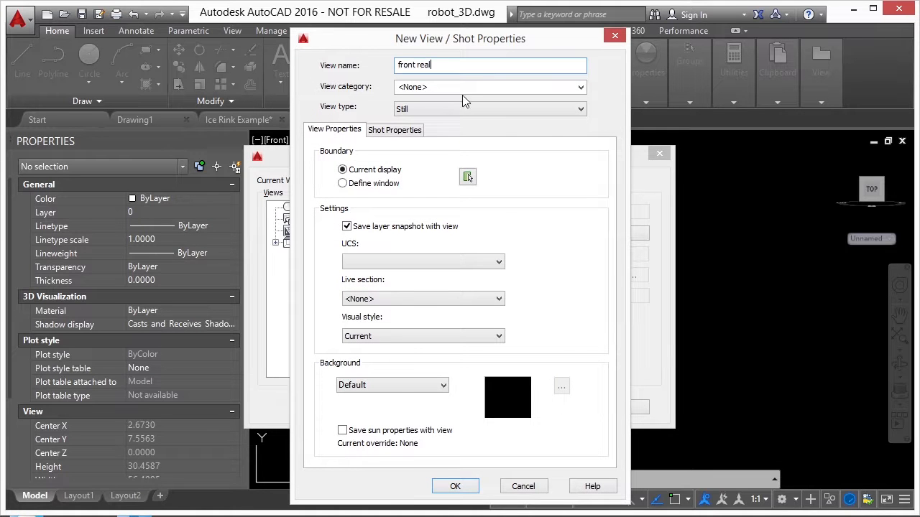
pyautogui.click(402, 385)
pyautogui.click(427, 381)
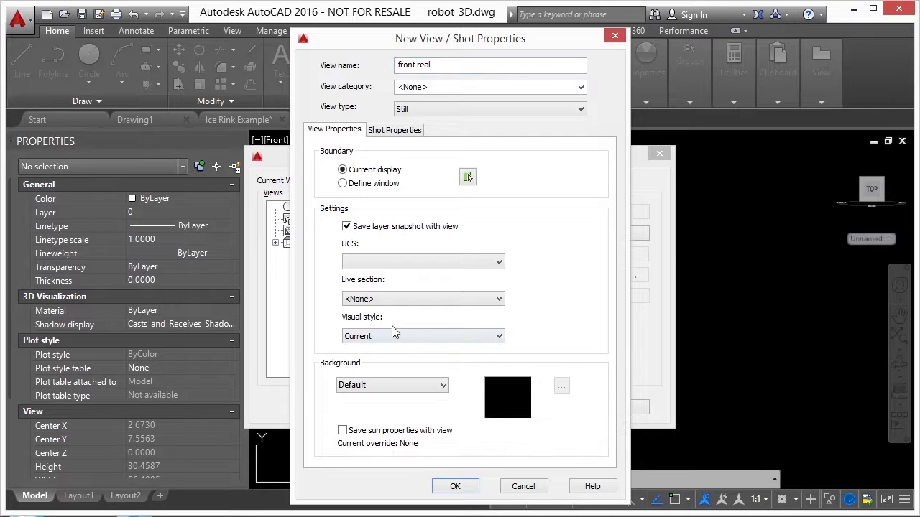
pyautogui.click(375, 337)
pyautogui.click(374, 397)
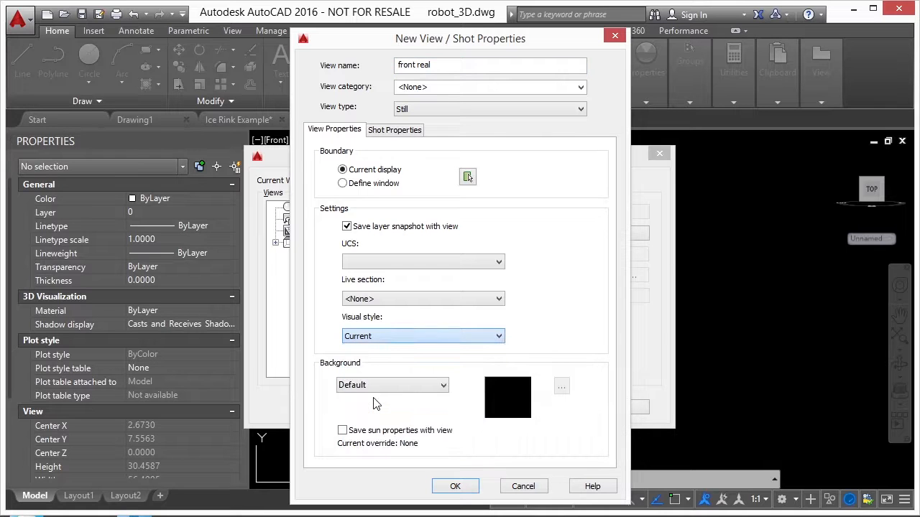
# - Define the "front real" boundary as a window closely around the whole robot, and save the view
pyautogui.click(467, 176)
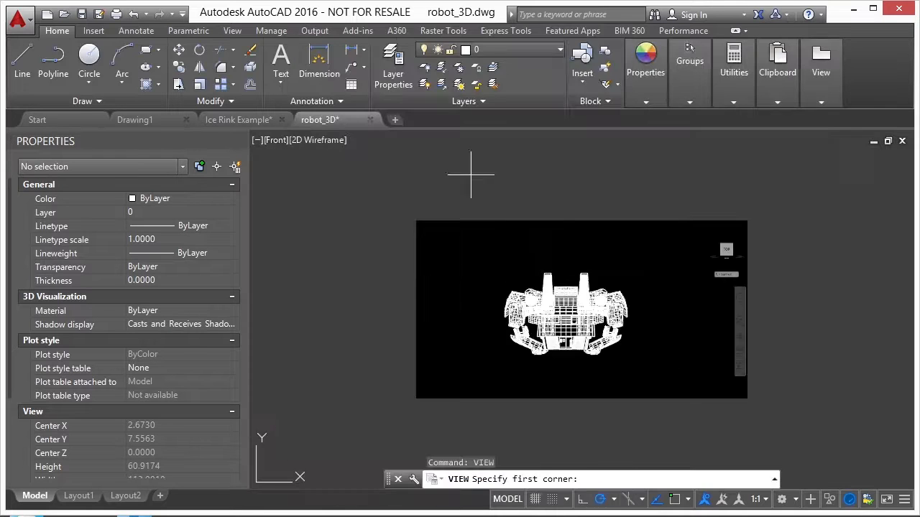
pyautogui.click(498, 263)
pyautogui.click(635, 364)
pyautogui.press('Return')
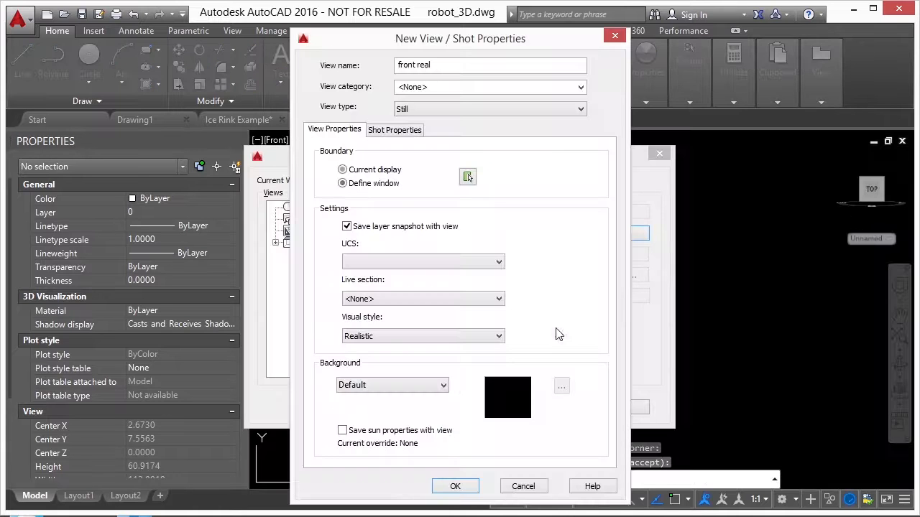
pyautogui.click(461, 488)
pyautogui.click(435, 408)
pyautogui.click(434, 408)
pyautogui.press('Escape')
# - Restore the "front real" custom model view and switch the display to the Wireframe visual style
pyautogui.click(278, 140)
pyautogui.moveTo(338, 154)
pyautogui.click(440, 152)
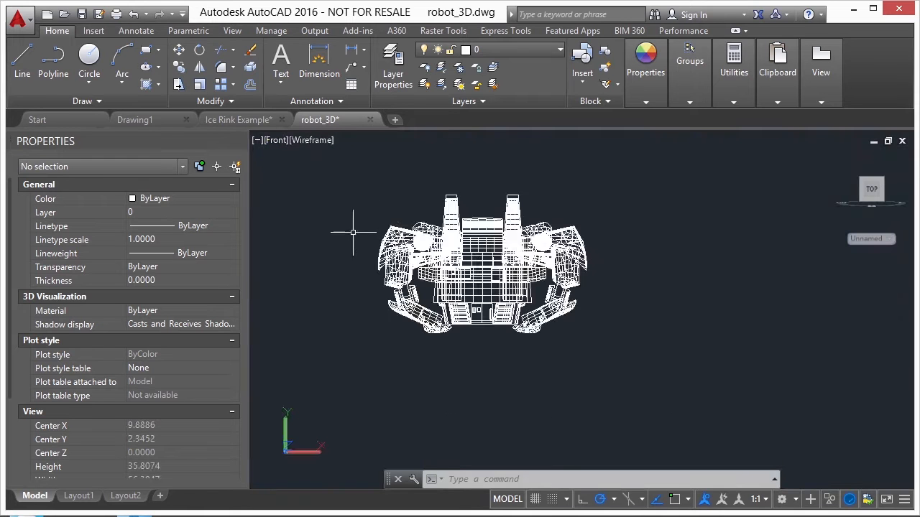
# - Orbit the robot to an angled custom view, and restore the "front real" custom model view
pyautogui.keyDown('shift'); pyautogui.moveTo(365, 260); pyautogui.dragTo(406, 287, button='middle'); pyautogui.keyUp('shift')
pyautogui.moveTo(406, 289); pyautogui.dragTo(463, 240, button='middle')
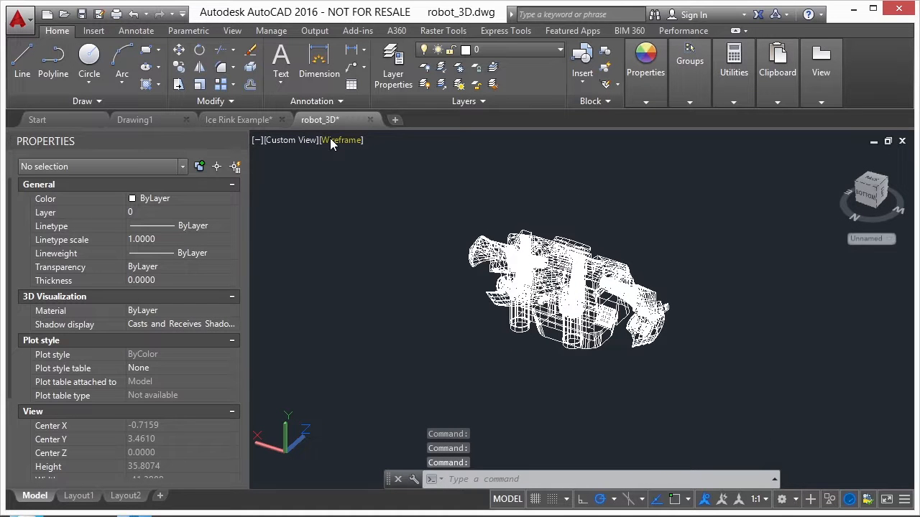
pyautogui.click(294, 141)
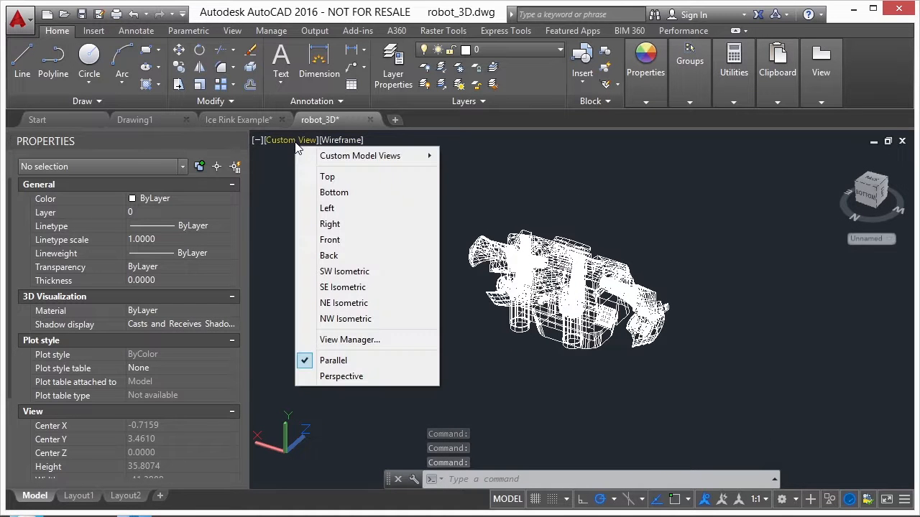
pyautogui.moveTo(343, 165)
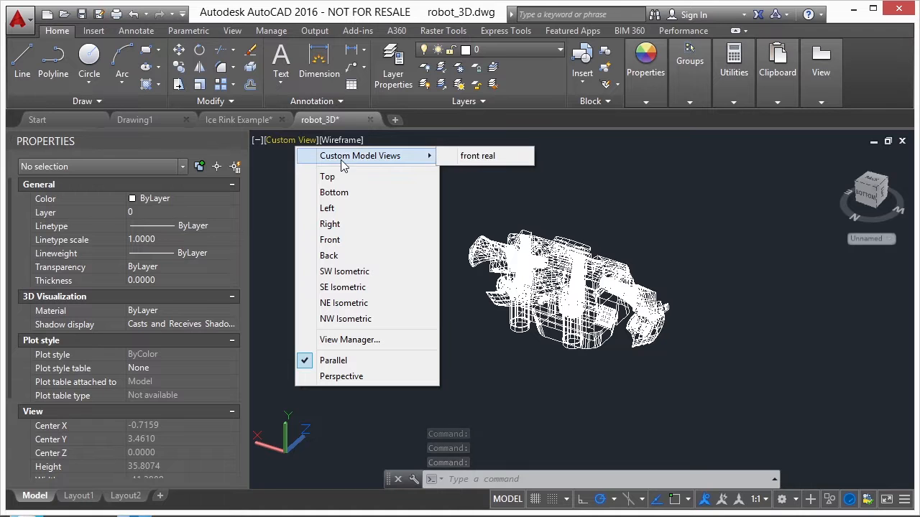
pyautogui.click(478, 156)
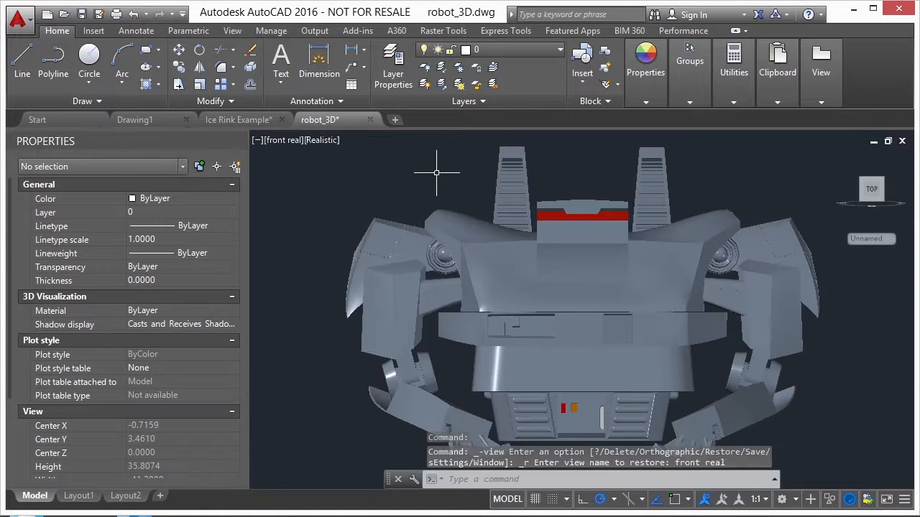